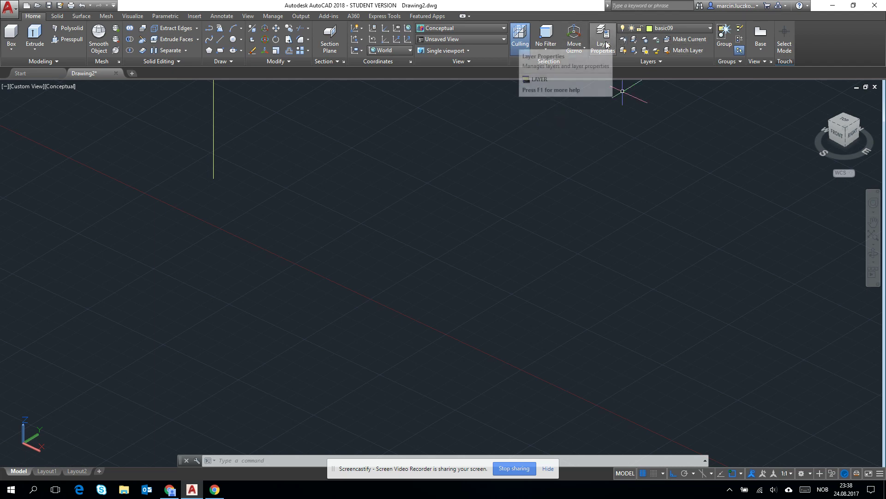
- Create a new layer named 3Dsolids and give it index colour 140
left_click(607, 42)
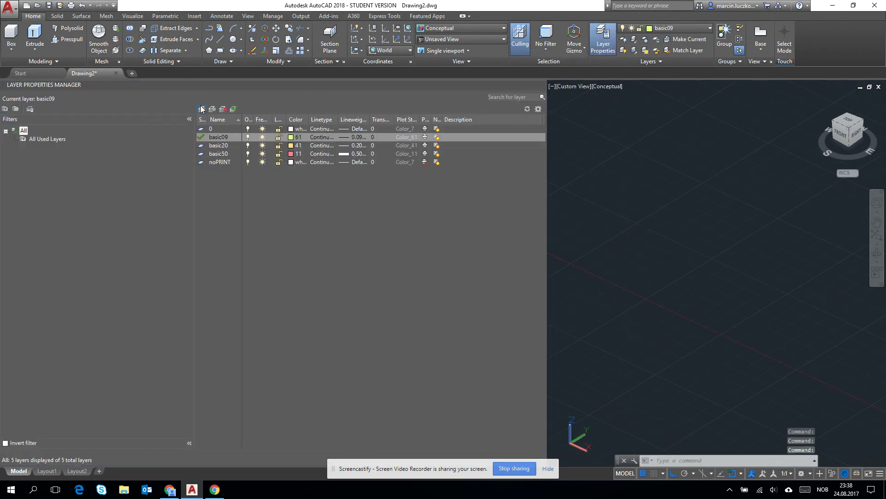
left_click(202, 109)
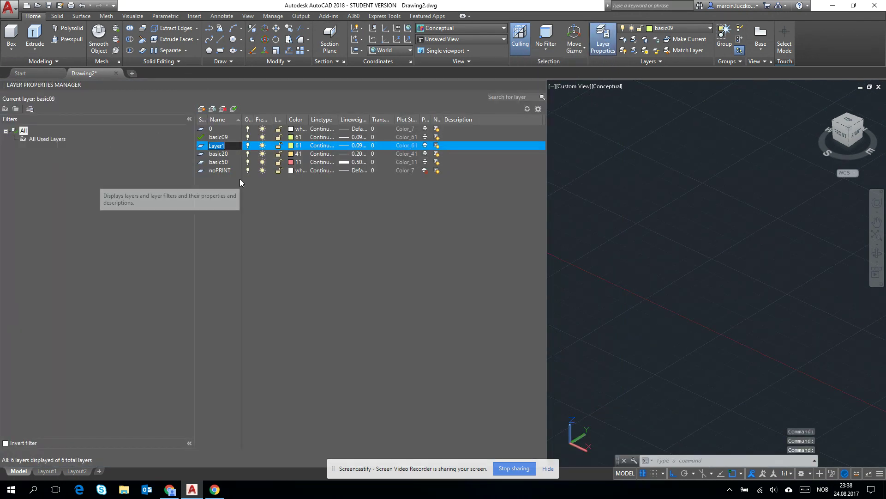
type("3d")
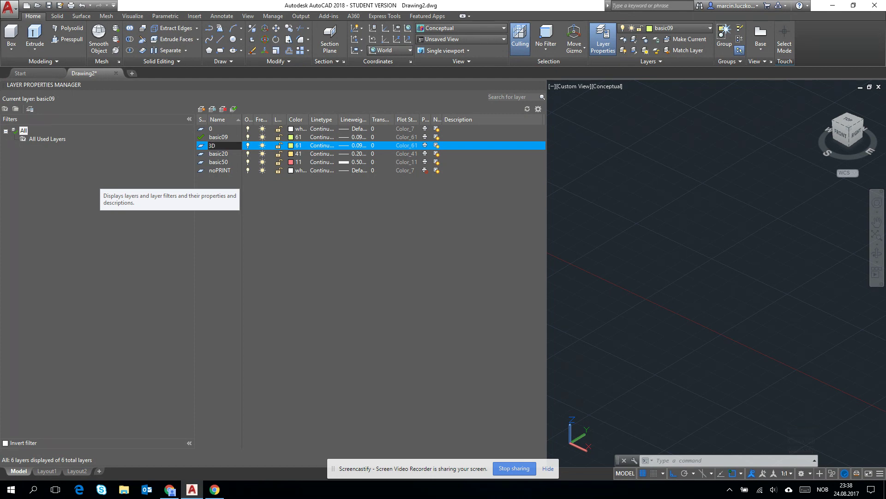
key("Return")
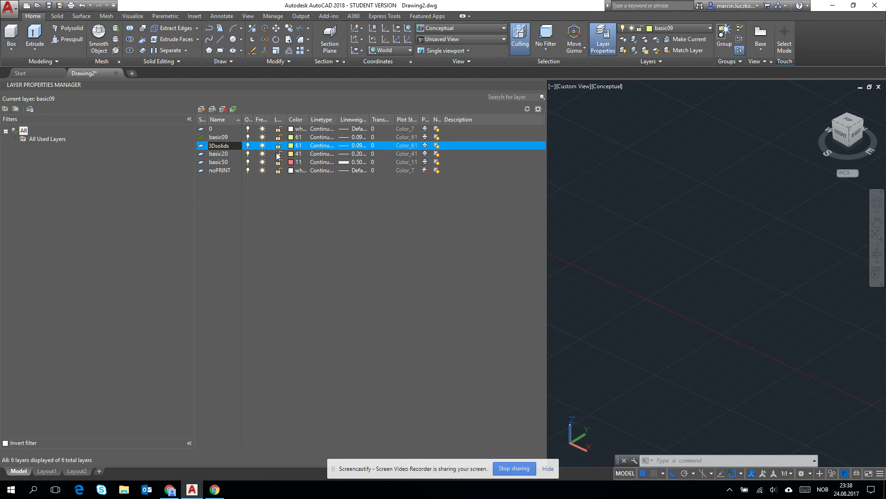
left_click(262, 148)
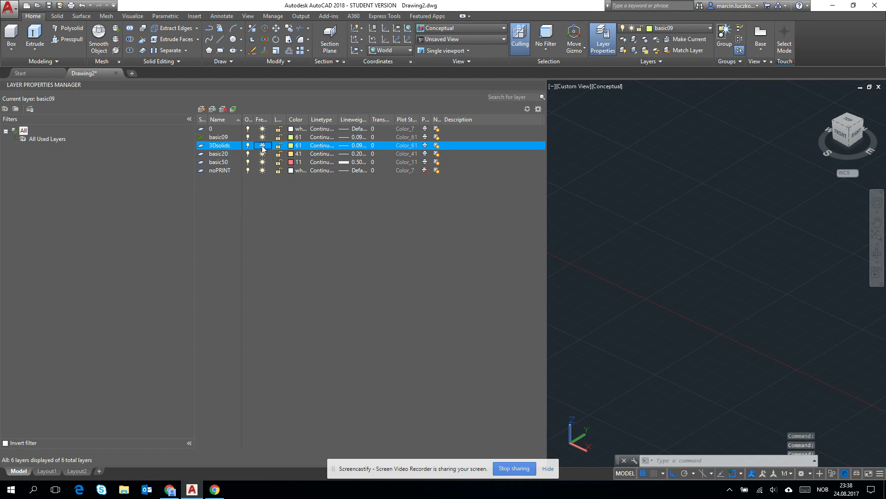
left_click(292, 145)
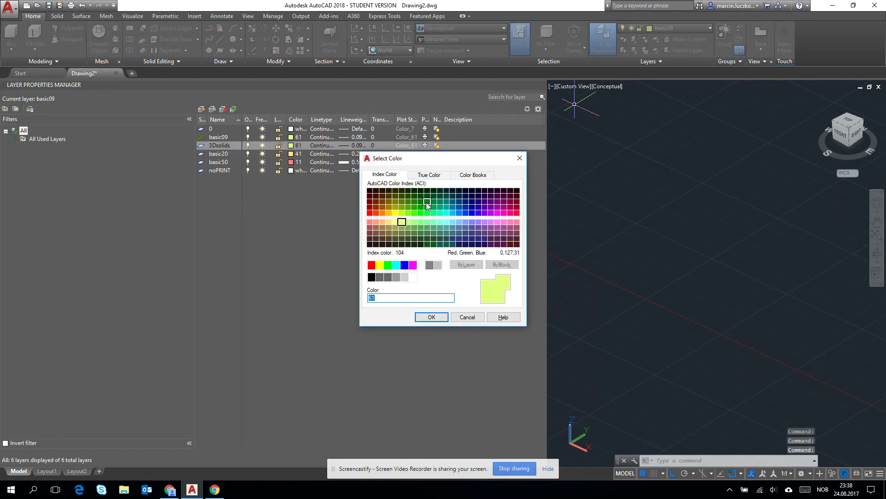
left_click(453, 213)
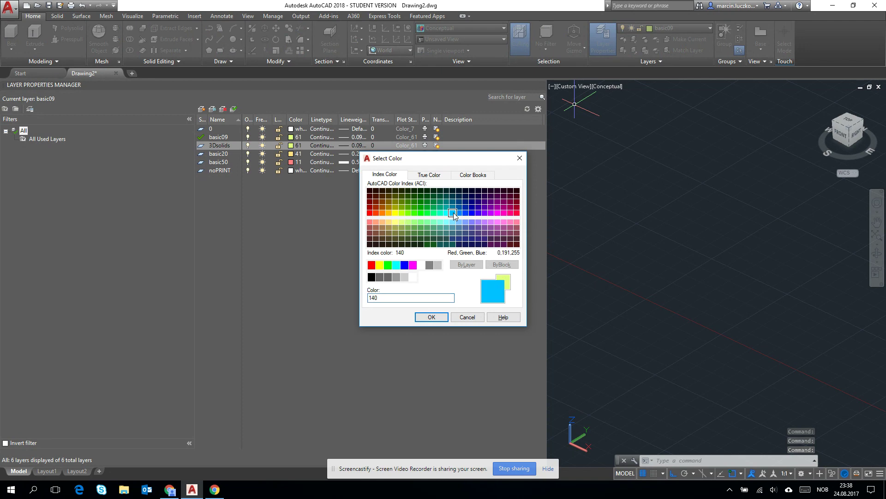
left_click(431, 317)
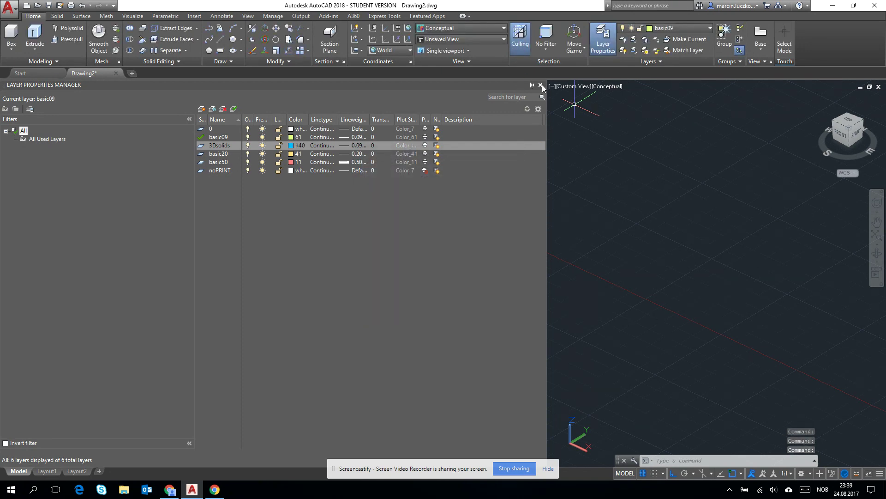
left_click(541, 85)
- Make 3Dsolids the current layer and bring the truss into view
left_click(672, 28)
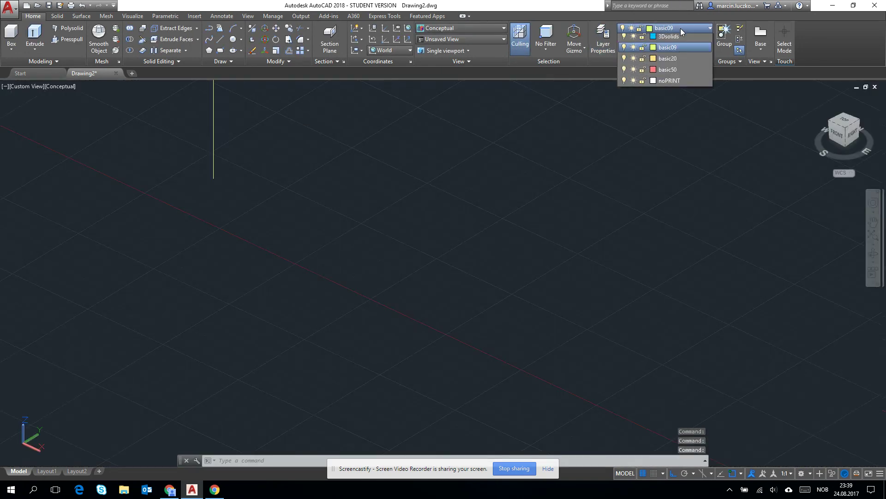
left_click(665, 58)
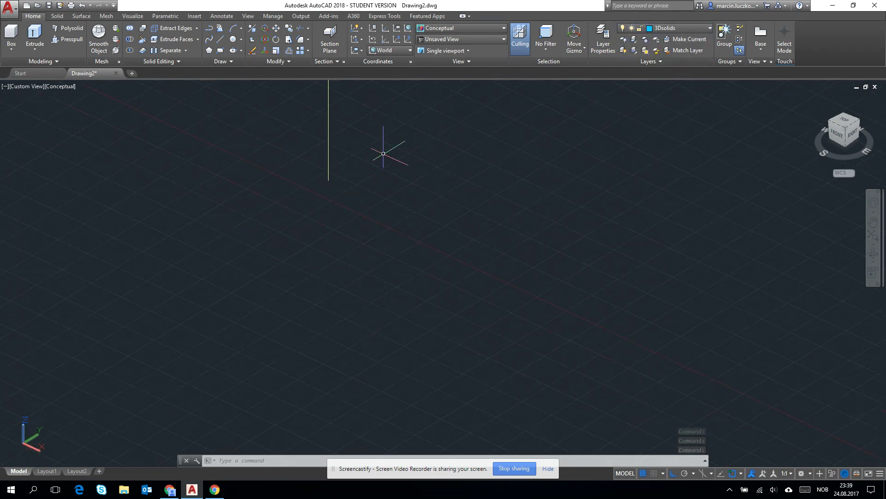
middle_click_drag(384, 148, 385, 254)
scroll(385, 247, "up", 5)
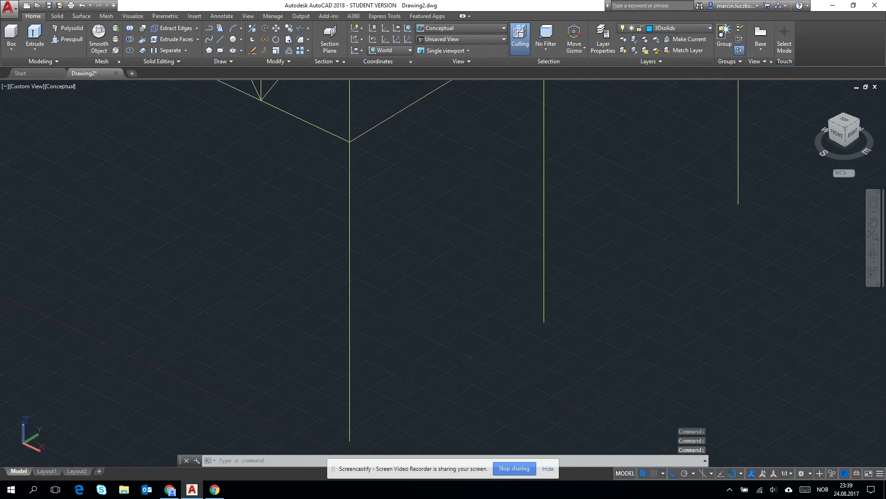
scroll(405, 295, "down", 3)
scroll(369, 283, "up", 2)
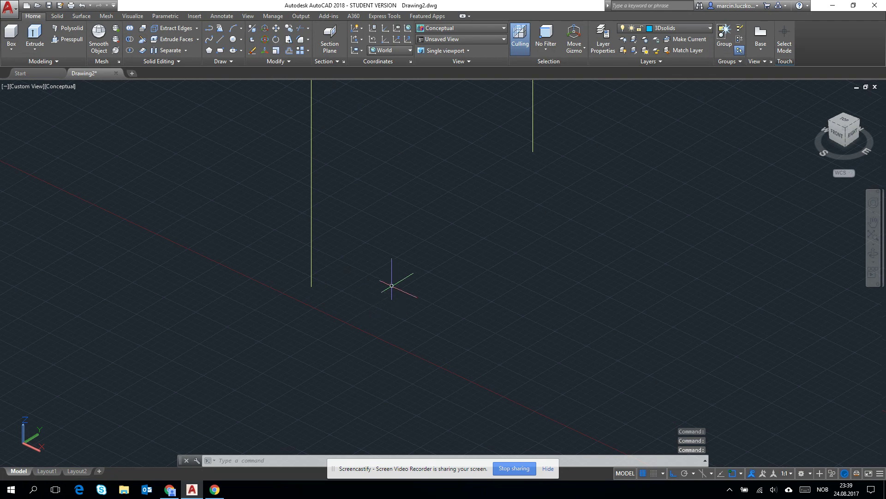
scroll(397, 283, "up", 2)
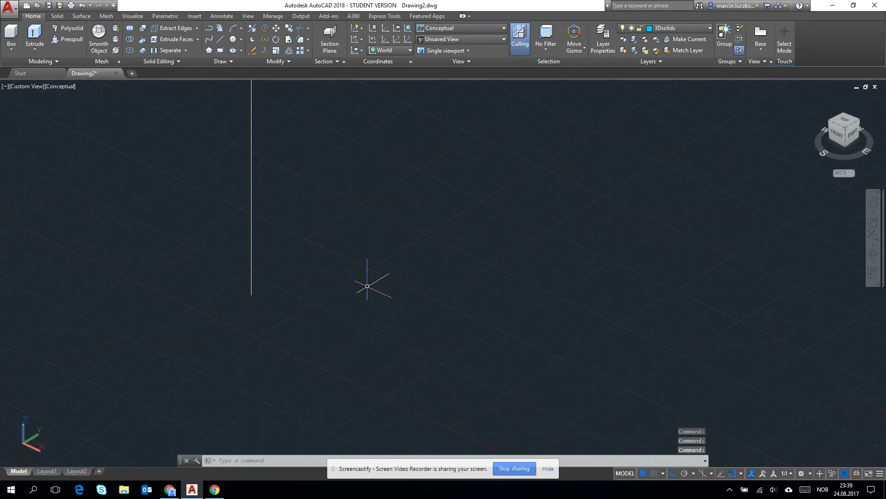
- Draw two 10-unit guide line segments for the tube profile
type("l")
key("Return")
left_click(345, 321)
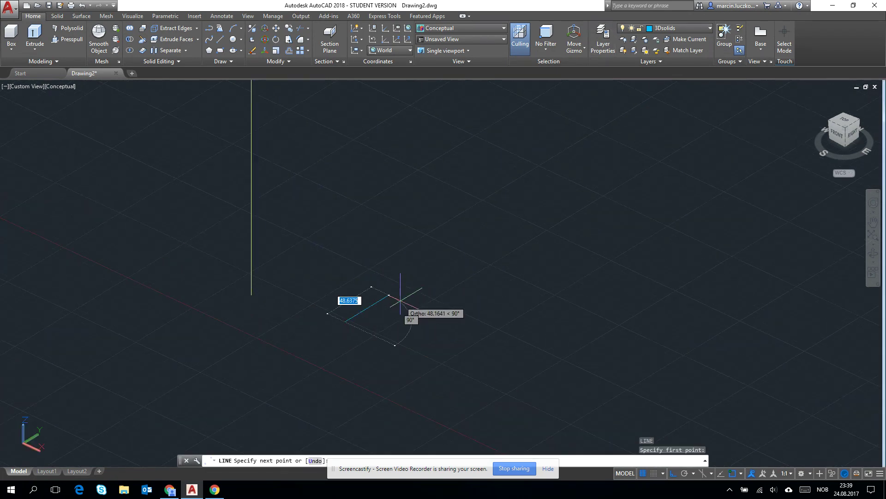
scroll(362, 314, "up", 2)
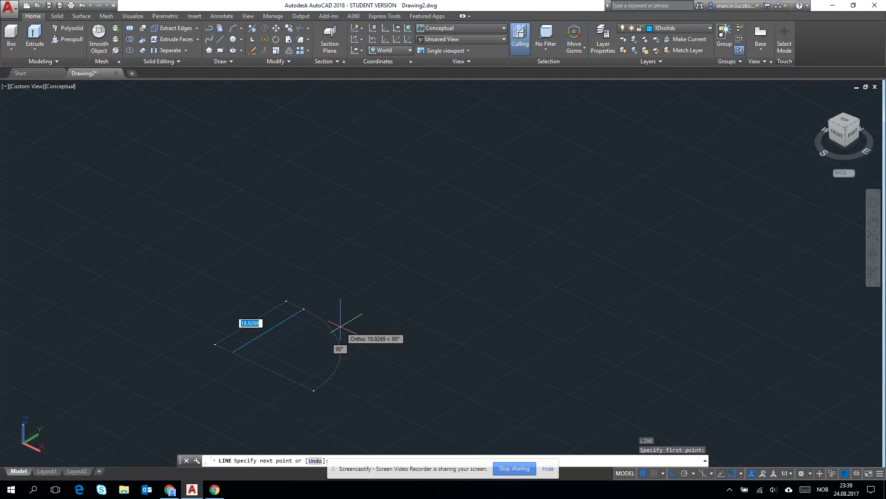
type("10")
key("Return")
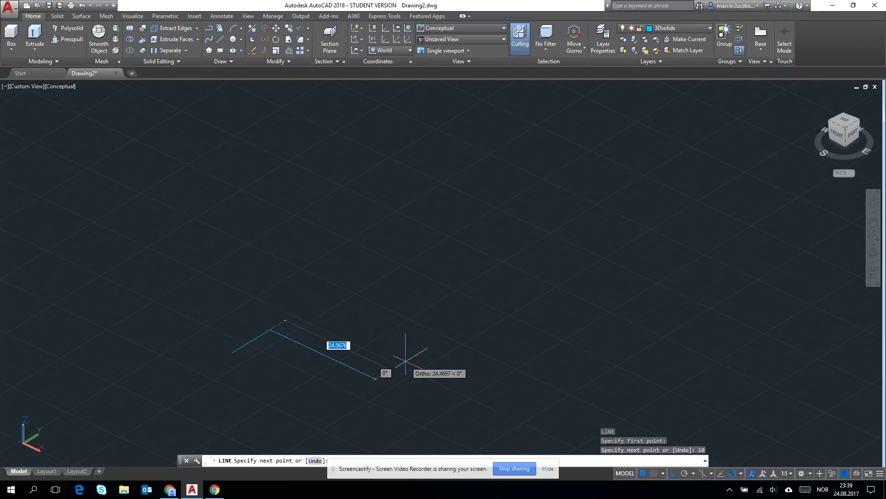
type("10")
key("Return")
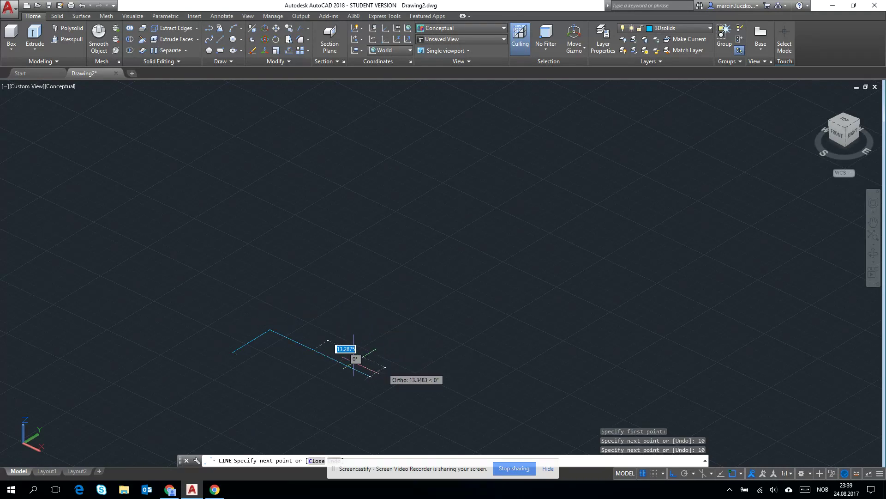
key("Return")
scroll(305, 378, "up", 5)
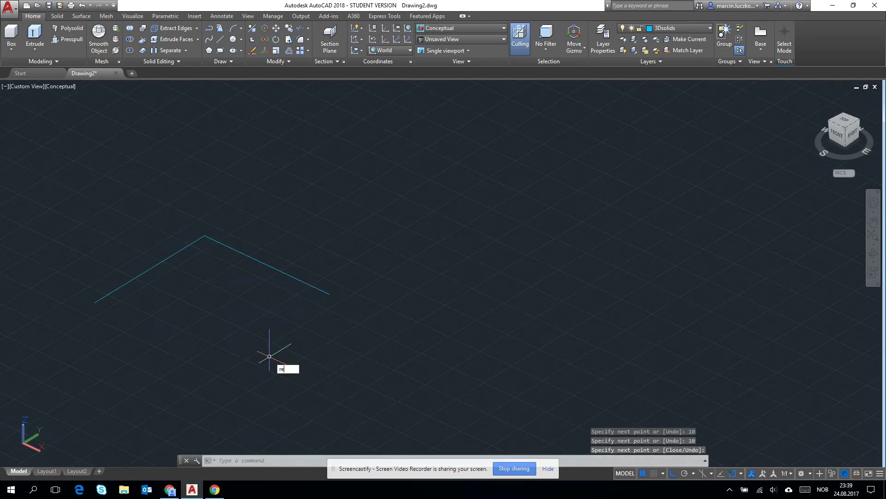
- Draw a rectangle over the two guide lines with RECTANG
type("rec")
key("Return")
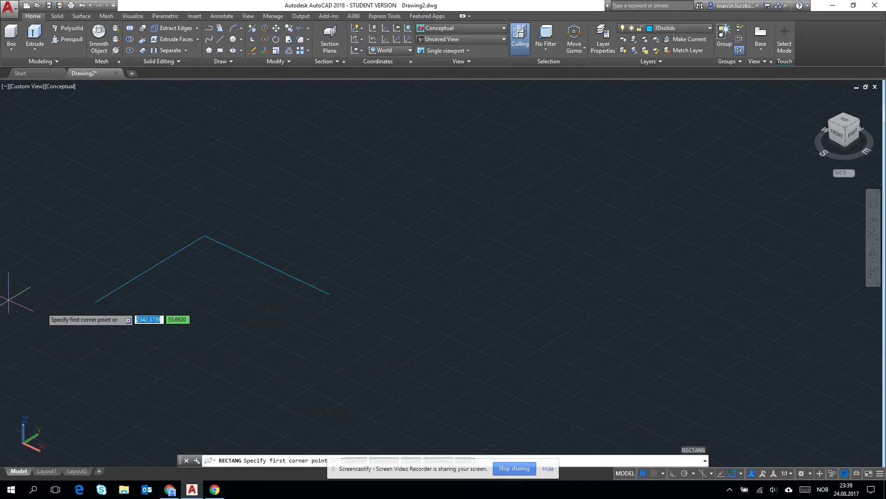
left_click(95, 302)
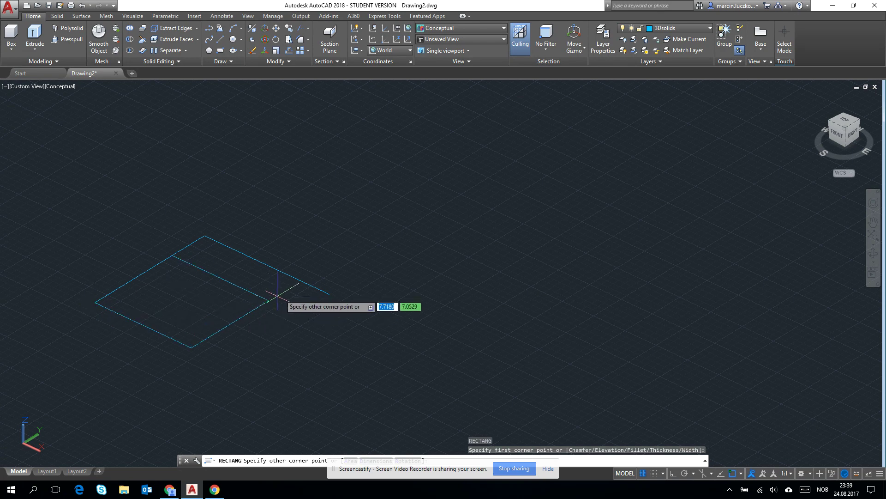
left_click(330, 294)
- Offset the rectangle 1 unit inward to form the inner outline
type("o")
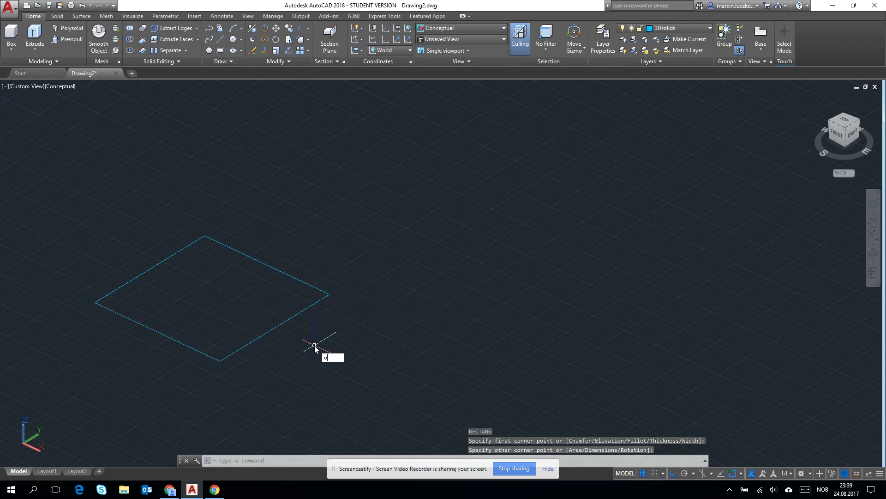
type("f")
key("Return")
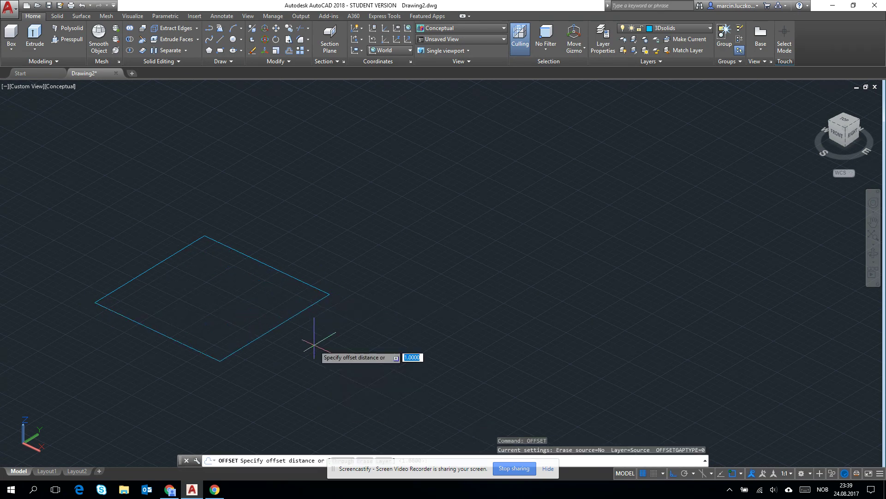
key("Return")
left_click(302, 310)
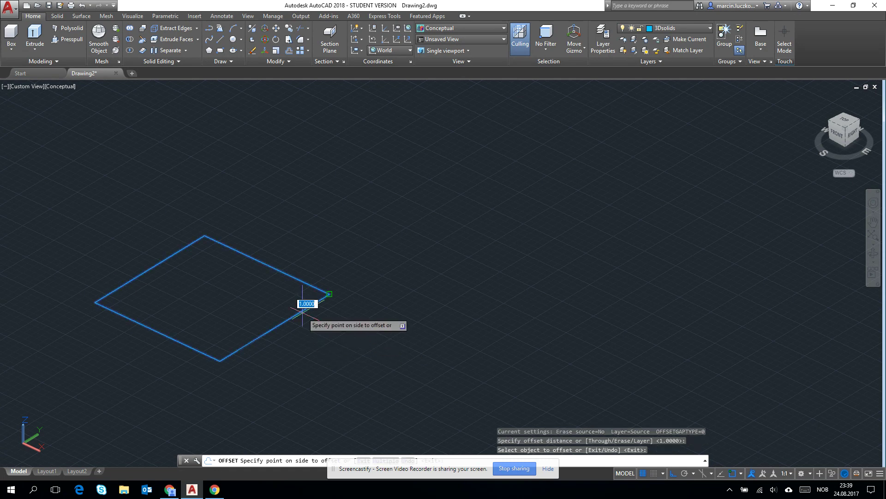
left_click(221, 300)
key("Escape")
scroll(234, 299, "up", 4)
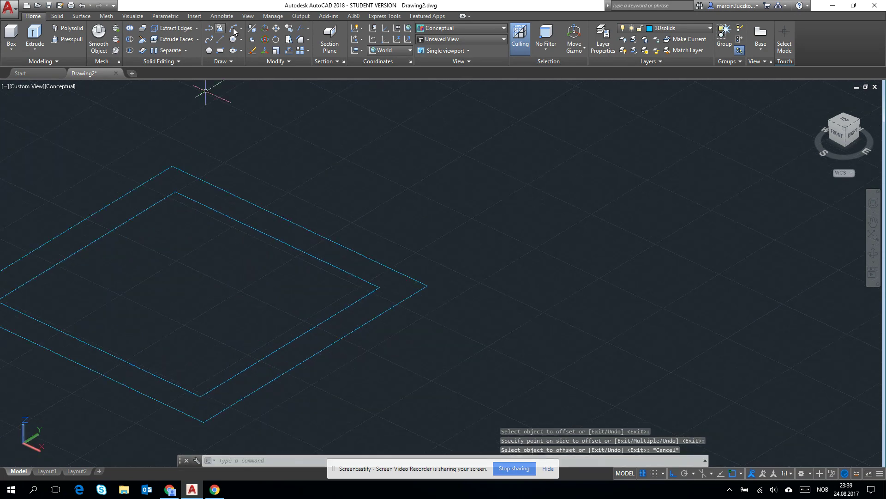
- Convert both rectangles into regions and view the plate from above
left_click(221, 61)
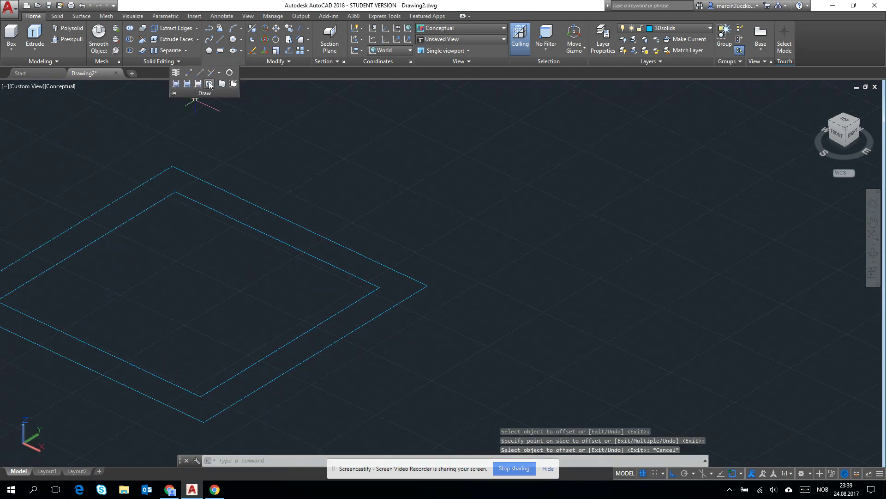
left_click(233, 84)
scroll(255, 318, "down", 2)
left_click(279, 376)
left_click(184, 321)
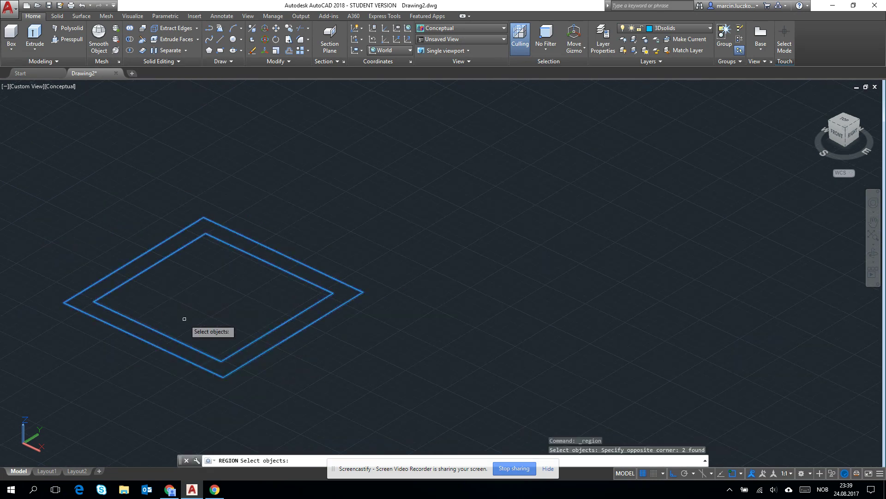
key("Return")
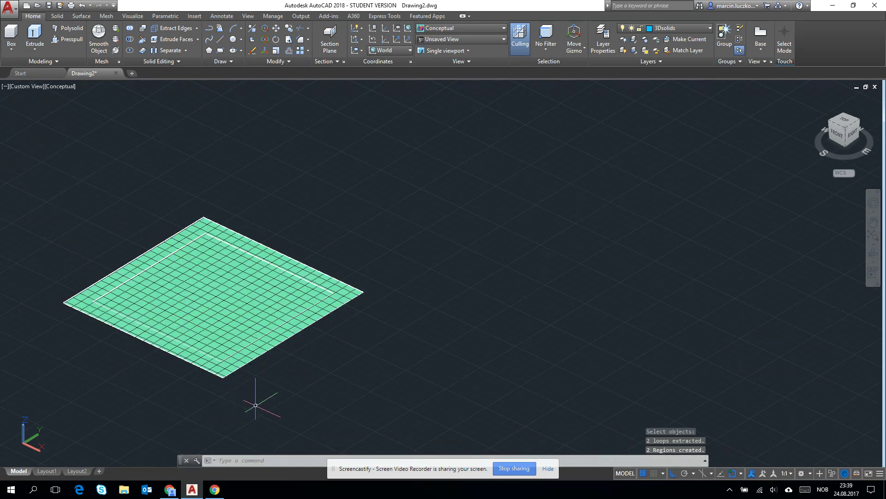
left_click(330, 396)
left_click(200, 194)
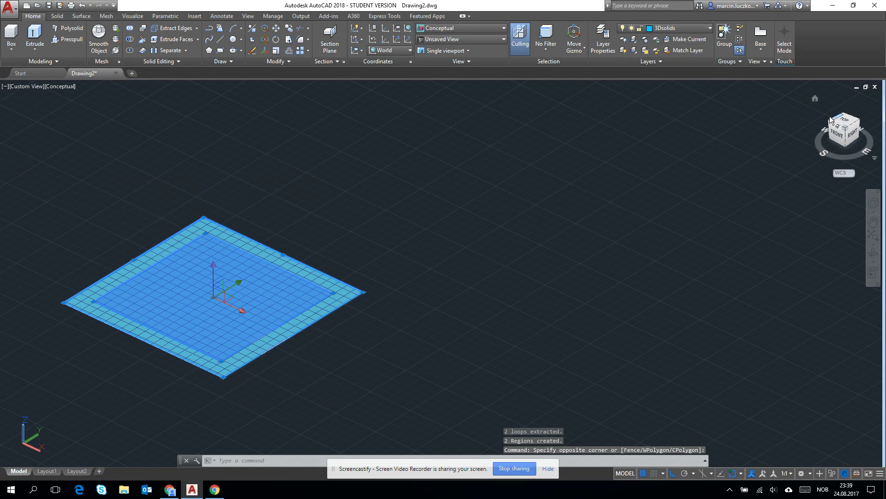
left_click(845, 121)
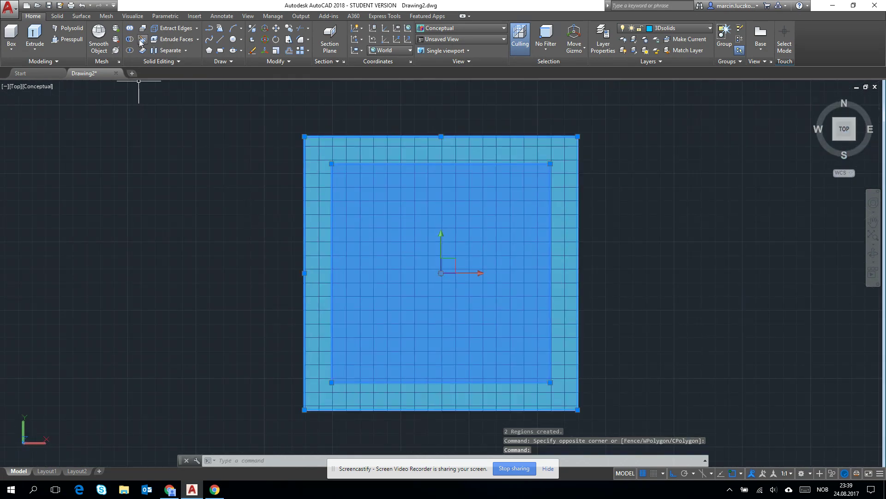
key("Escape")
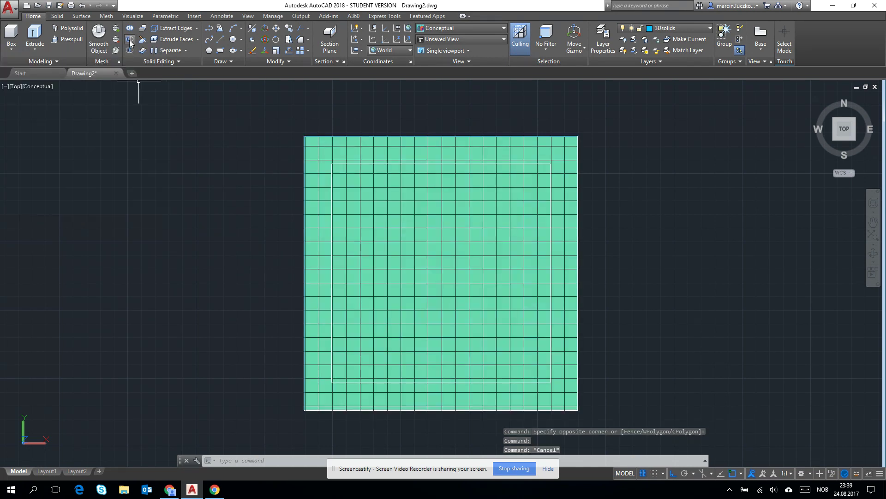
- Subtract the inner square region from the outer plate region
left_click(131, 40)
left_click(316, 161)
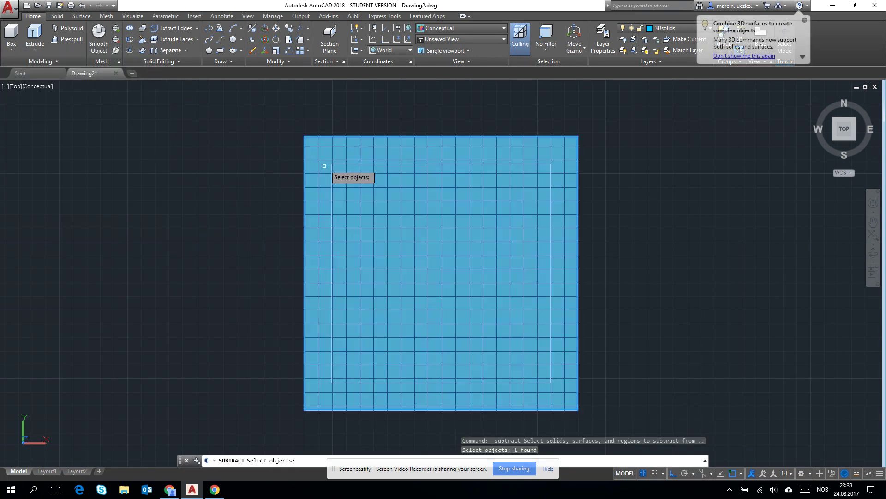
key("Return")
left_click(314, 108)
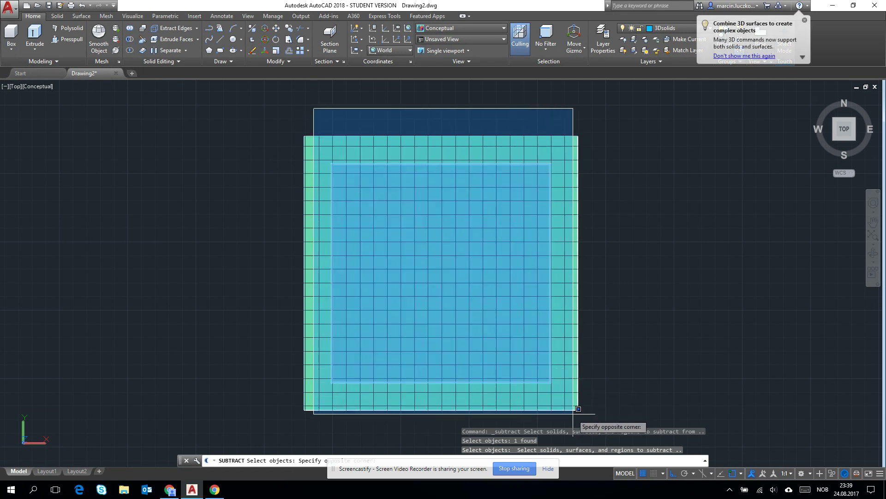
left_click(569, 416)
key("Return")
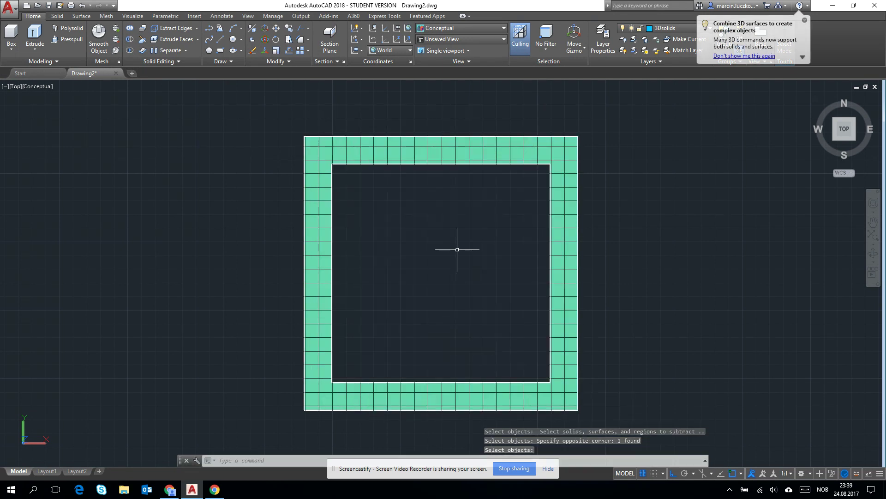
- Switch to an isometric view of the truss and hollow profile
left_click(854, 137)
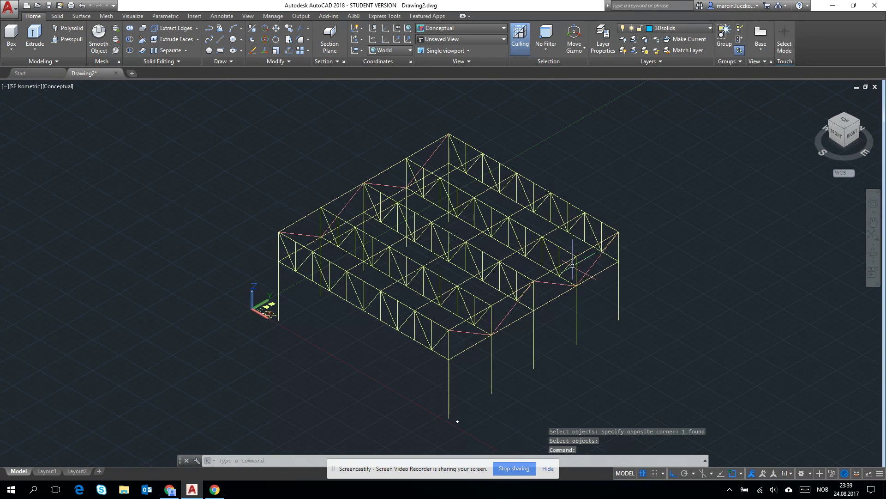
scroll(450, 428, "up", 10)
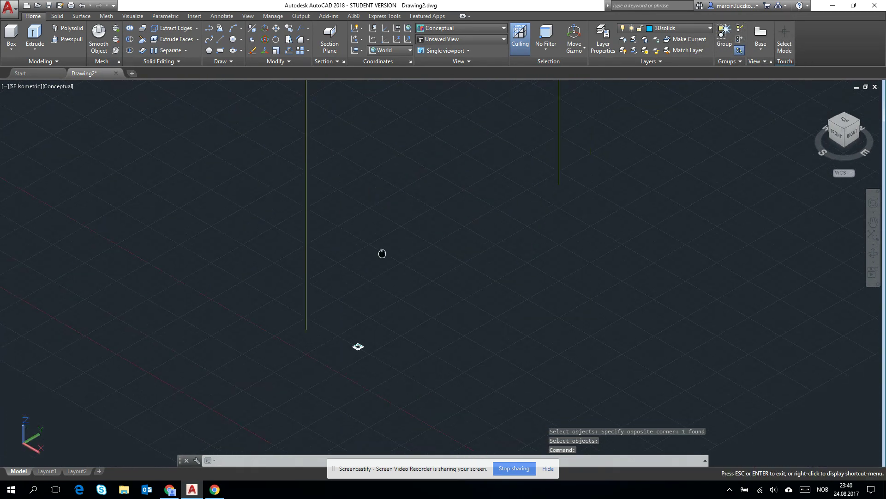
scroll(381, 272, "up", 3)
left_click(372, 323)
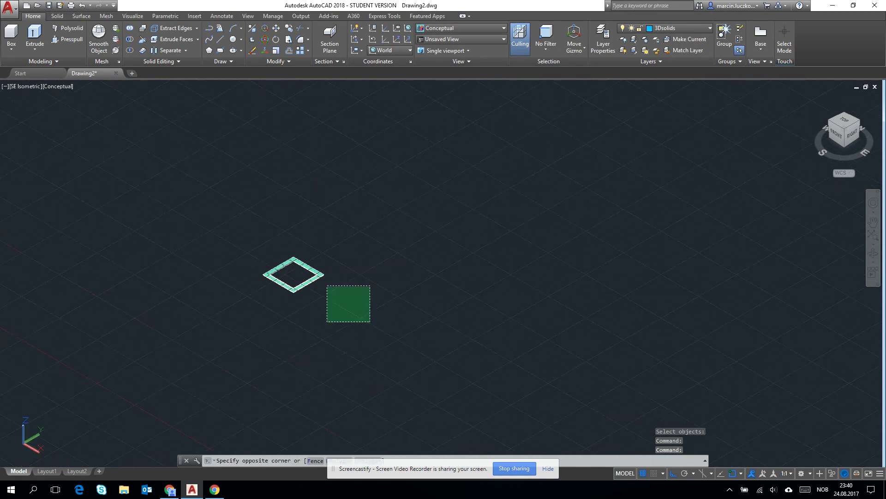
left_click(185, 188)
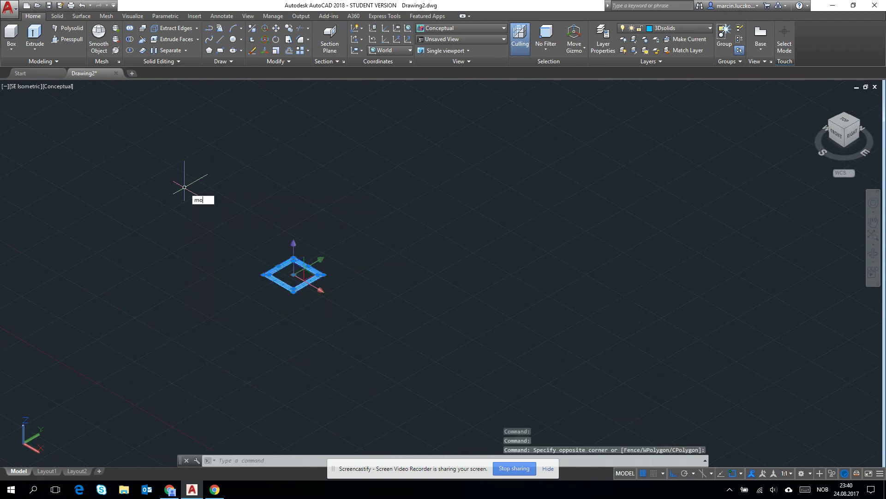
key("Return")
key("Escape")
scroll(281, 277, "up", 3)
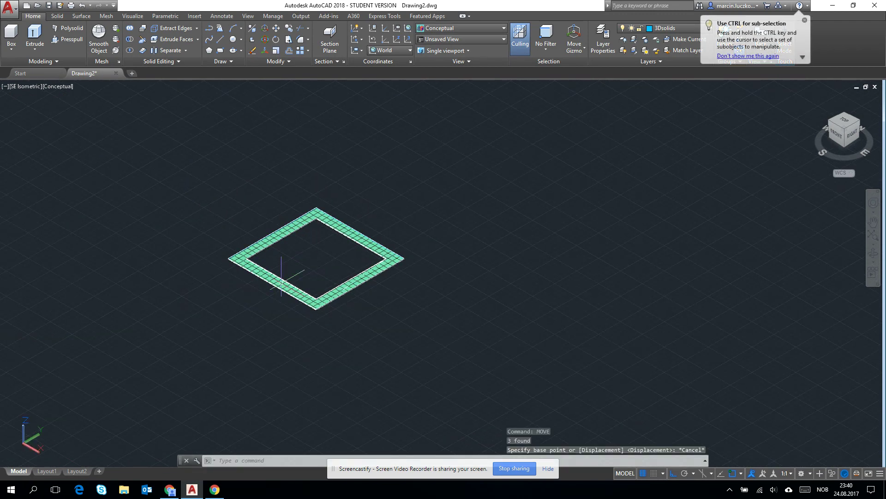
- Draw a line across the profile's corners and erase the stray vertical segment
type("l")
key("Return")
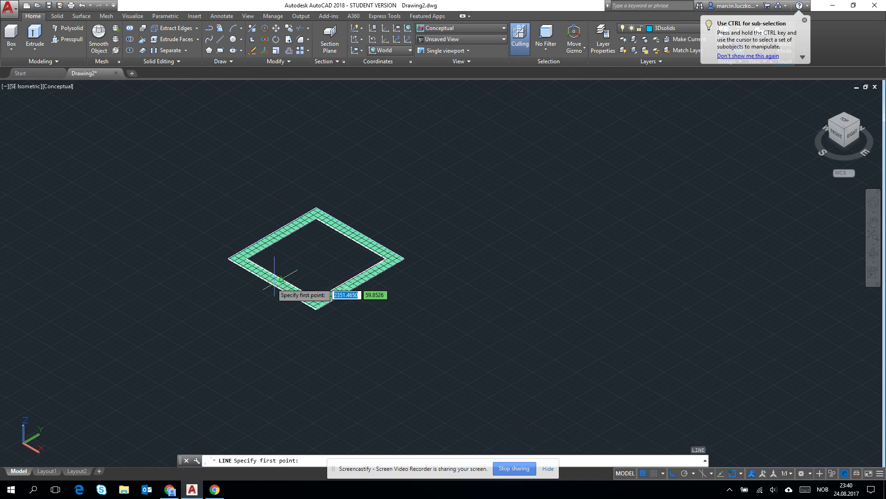
left_click(230, 258)
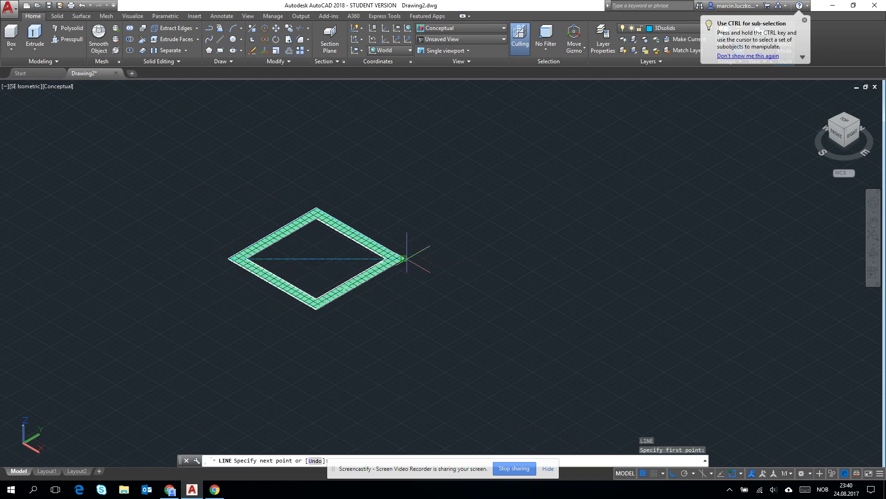
left_click(404, 258)
left_click(404, 322)
key("Escape")
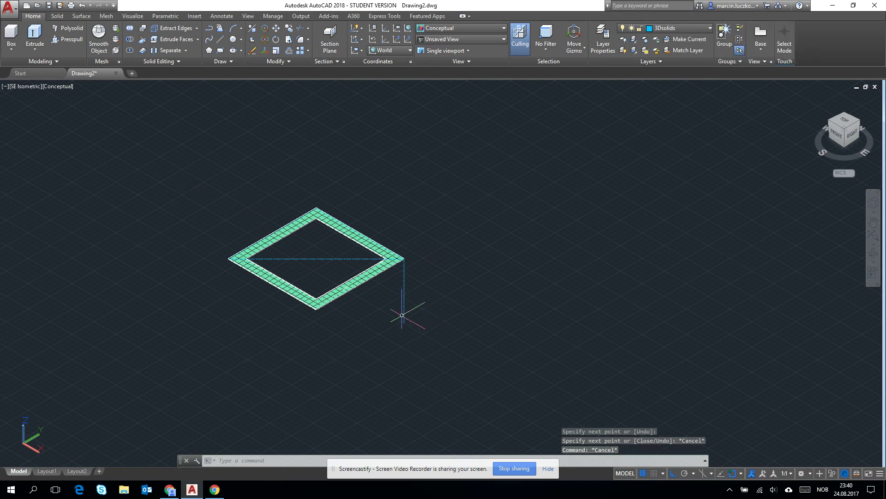
scroll(405, 307, "up", 3)
left_click(434, 305)
left_click(360, 272)
key("Delete")
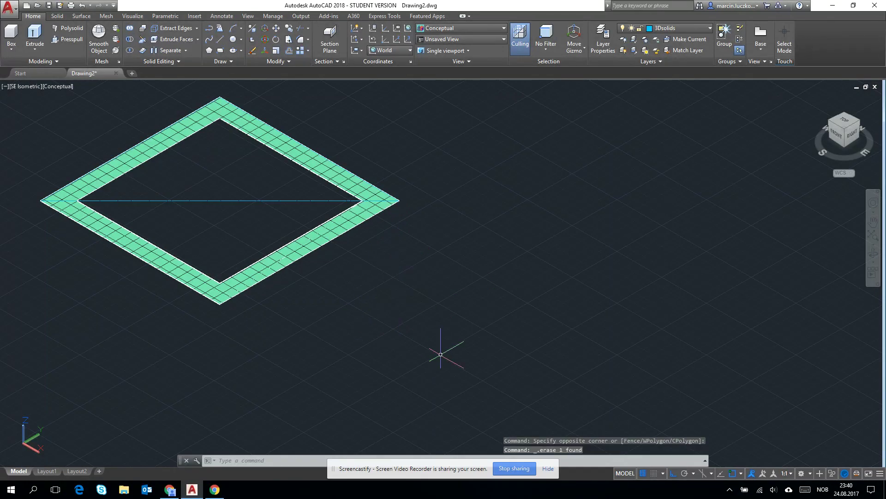
- Move the profile and its corner line onto the truss joint
left_click(451, 354)
left_click(22, 86)
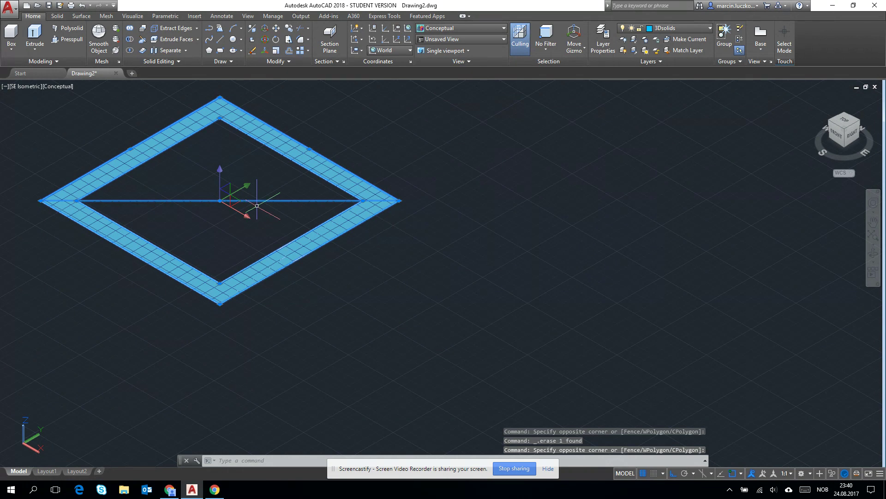
type("move")
key("Return")
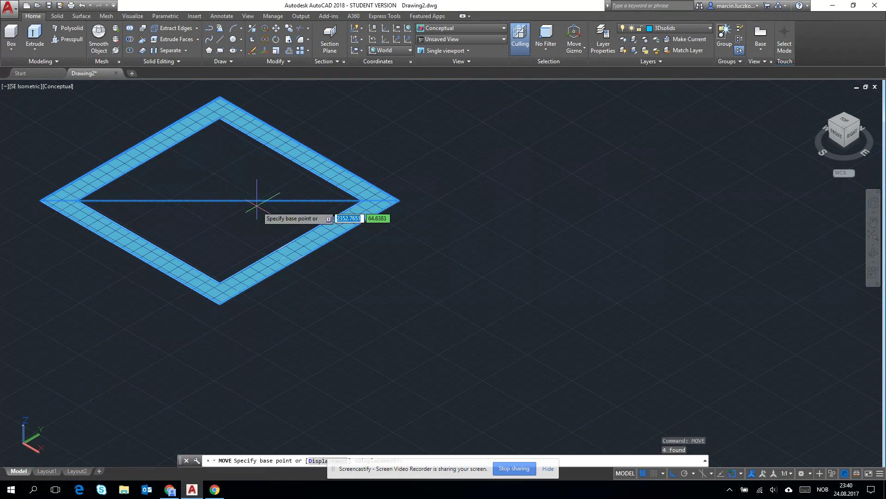
left_click(216, 201)
scroll(310, 243, "down", 10)
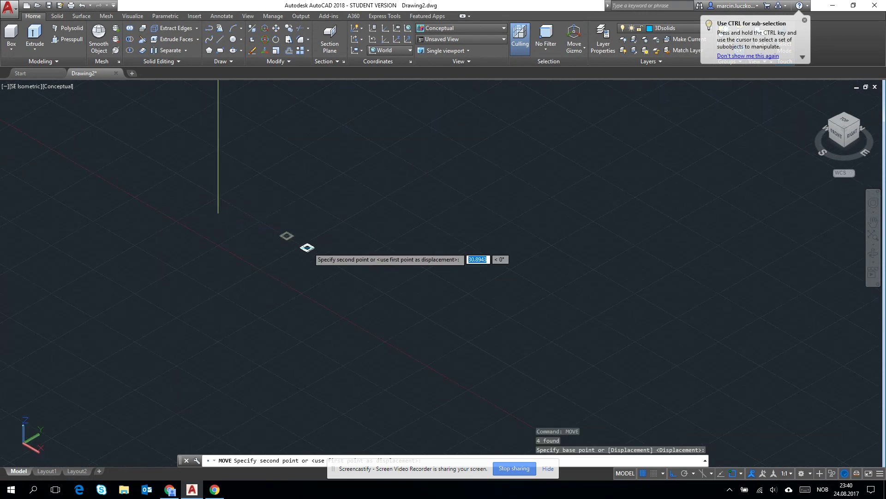
scroll(304, 194, "up", 2)
scroll(316, 210, "down", 3)
scroll(293, 158, "up", 3)
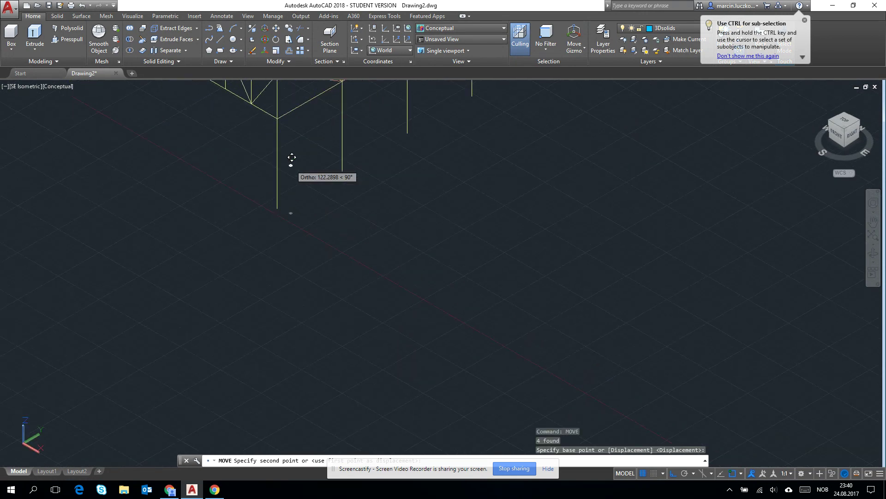
scroll(310, 96, "down", 1)
scroll(409, 320, "up", 6)
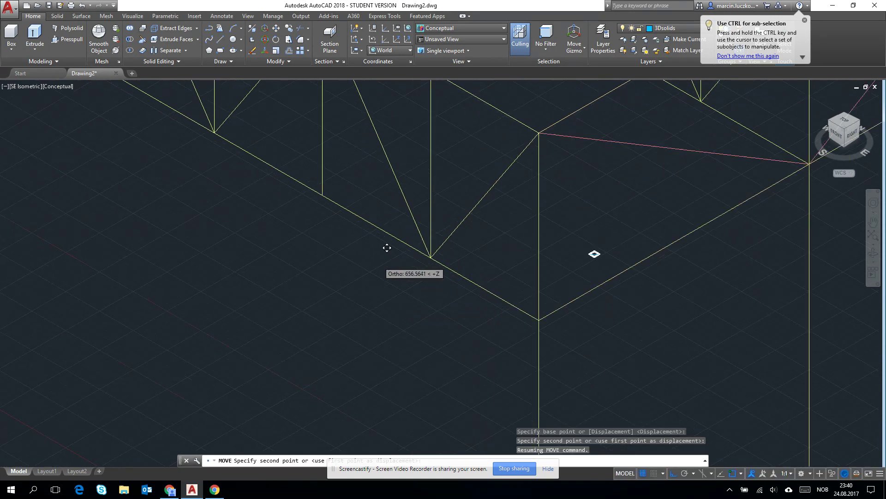
scroll(457, 249, "up", 3)
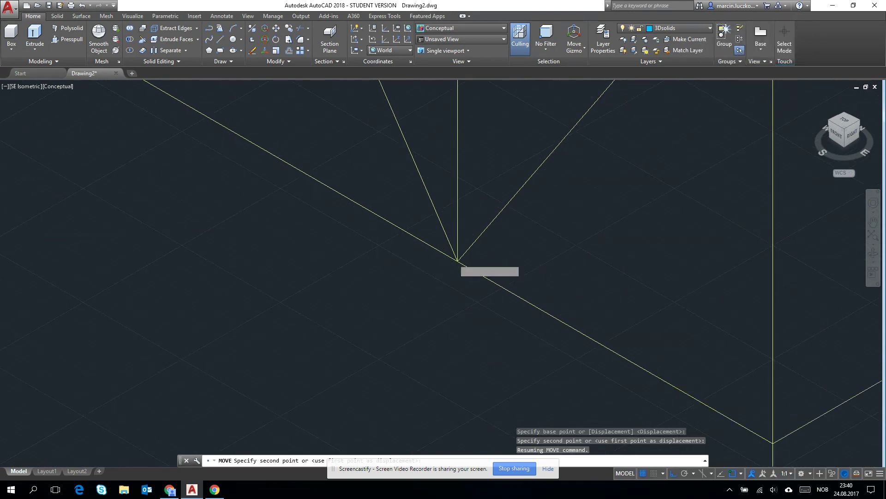
left_click(460, 257)
key("Escape")
scroll(503, 243, "down", 5)
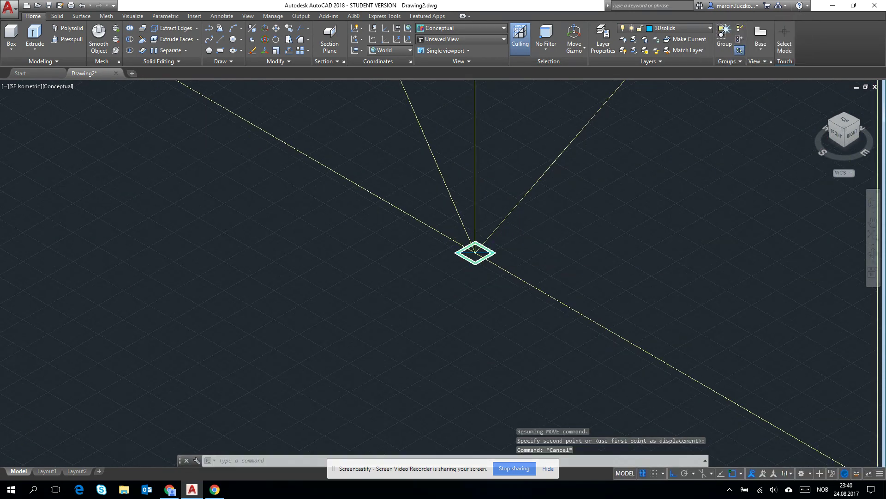
left_click(741, 474)
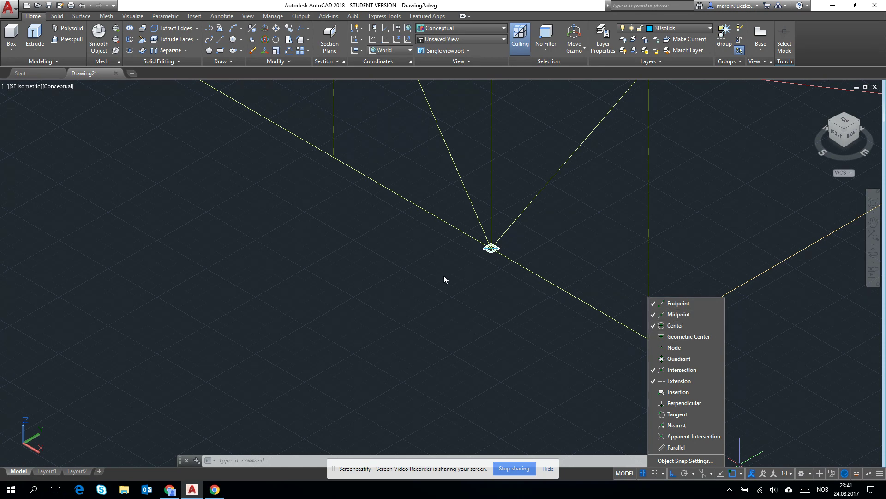
- Window-select the moved profile and its line and start 3DROTATE on them
left_click(434, 295)
scroll(519, 226, "up", 10)
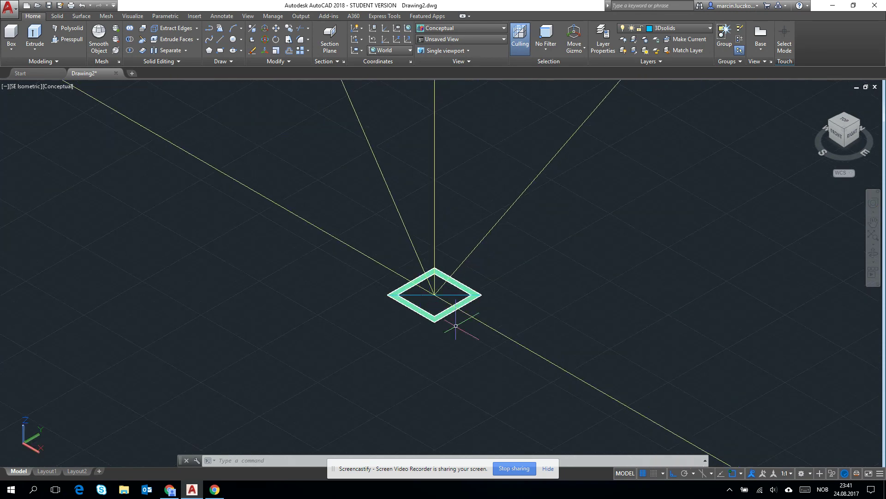
scroll(420, 331, "down", 5)
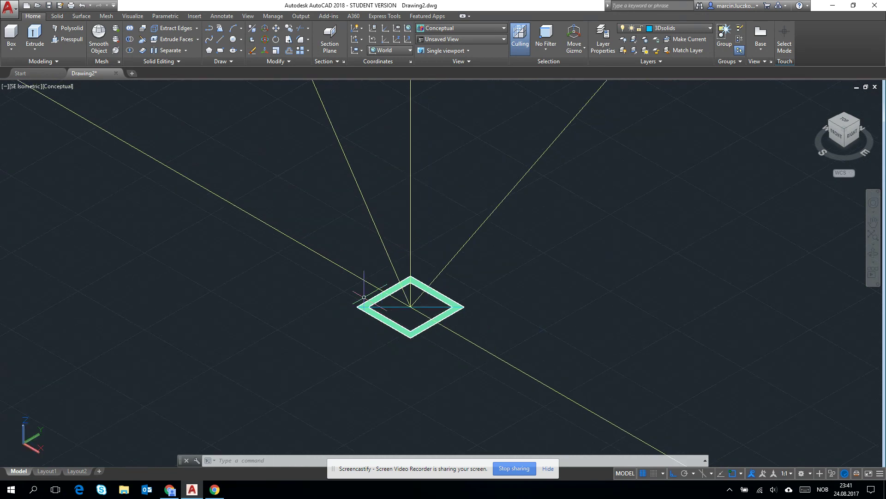
left_click(306, 212)
left_click(559, 417)
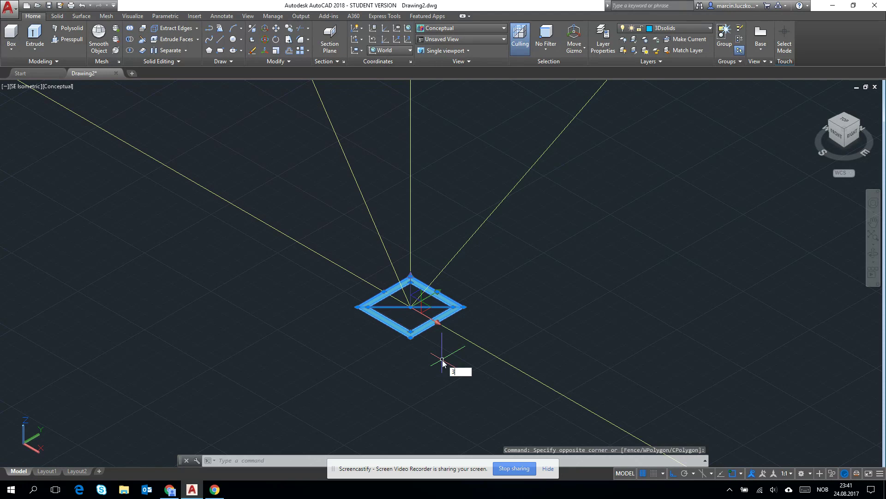
type("3drotate")
key("Return")
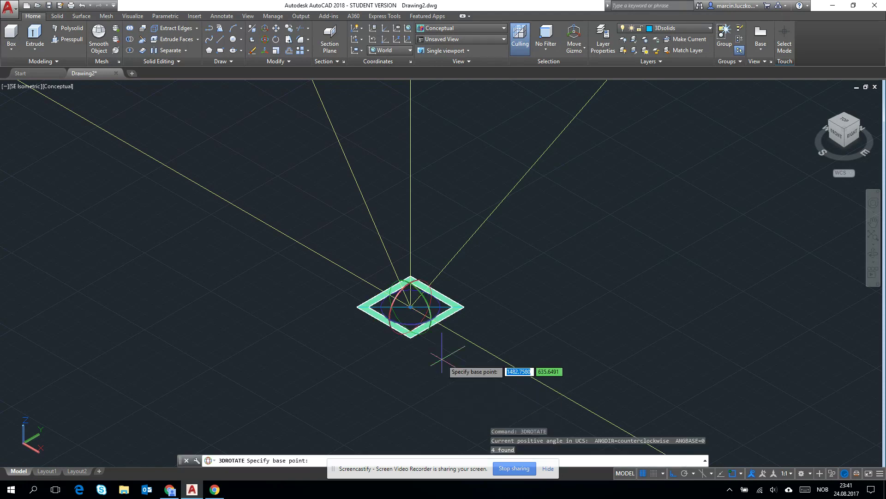
- Attempt a first 3D rotation of the profile, then cancel it
left_click(432, 294)
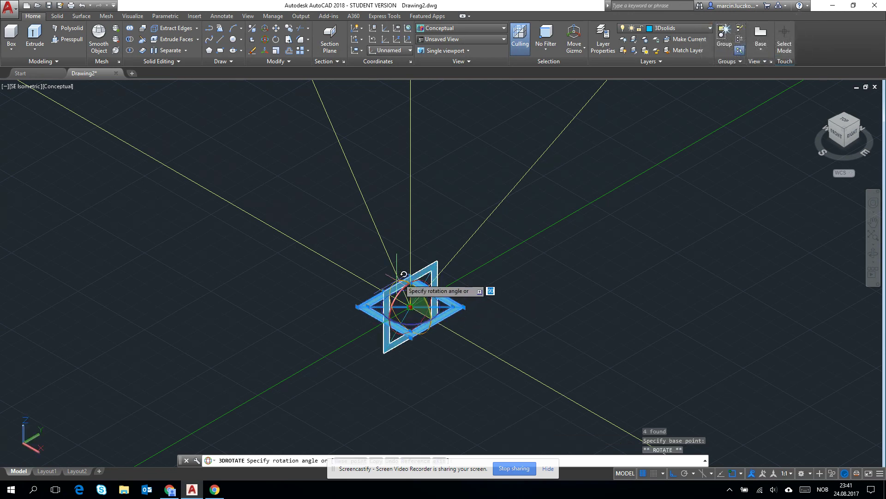
scroll(434, 250, "down", 2)
scroll(460, 226, "down", 2)
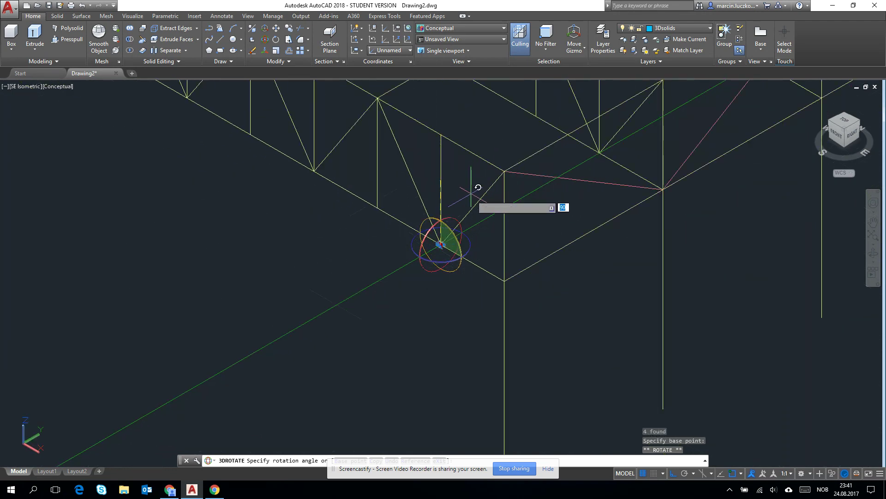
scroll(473, 208, "up", 2)
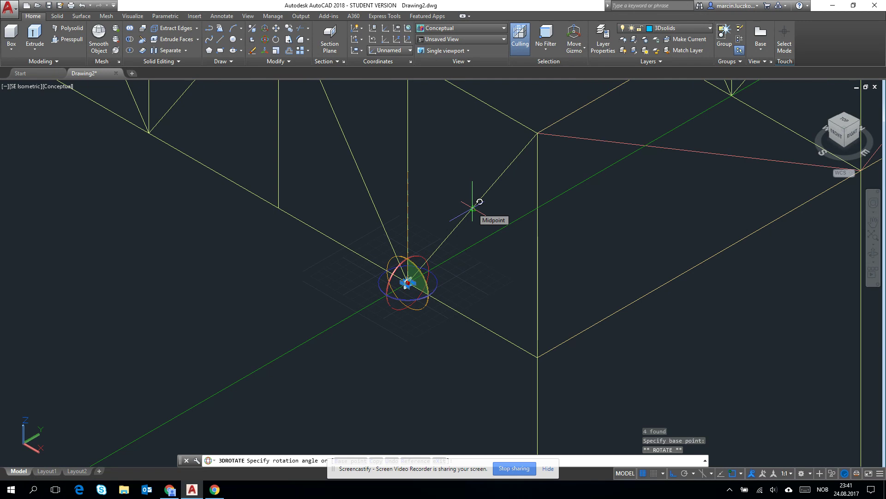
key("Escape")
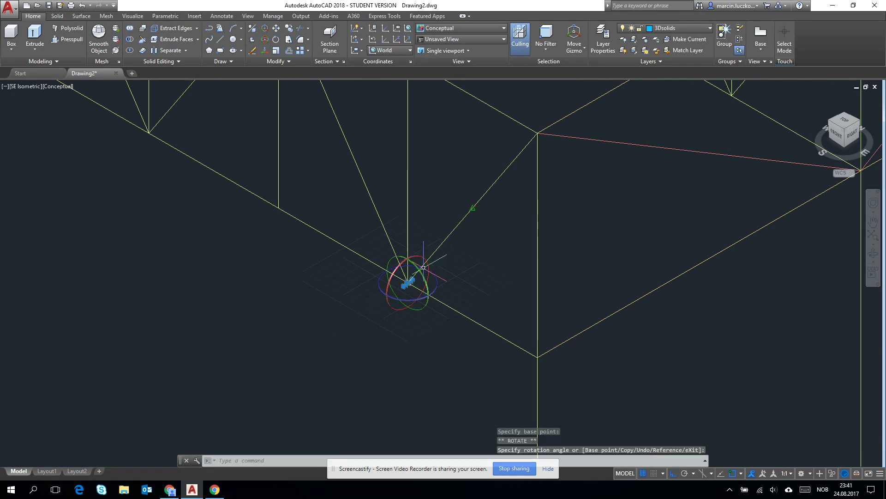
key("Return")
scroll(414, 300, "down", 3)
key("Escape")
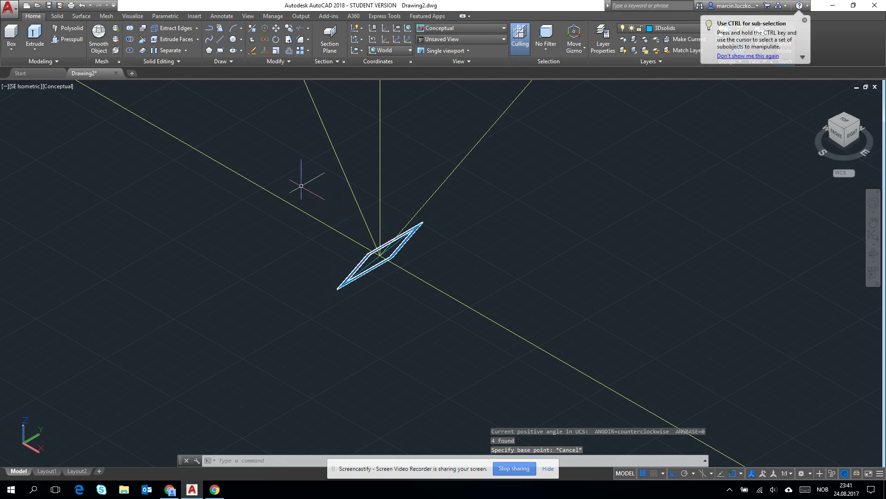
- Reselect the profile and its line and rotate them 90° about a pivot on the profile
left_click(279, 161)
left_click(502, 346)
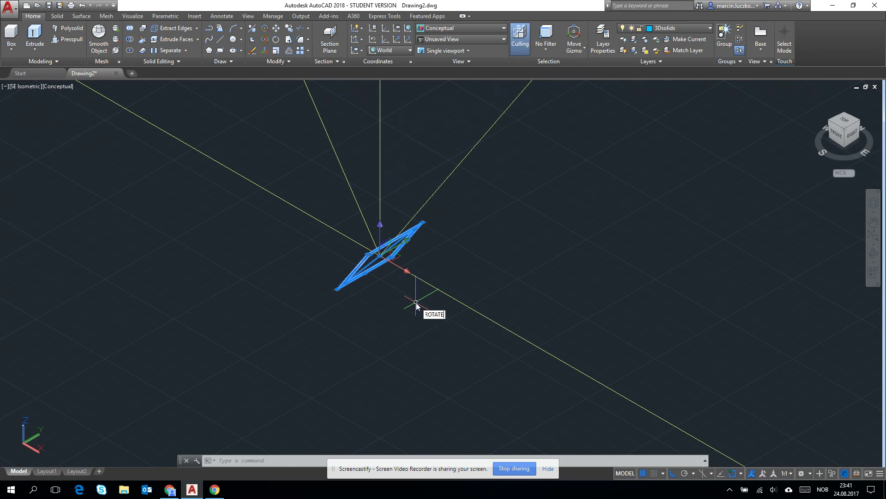
key("Return")
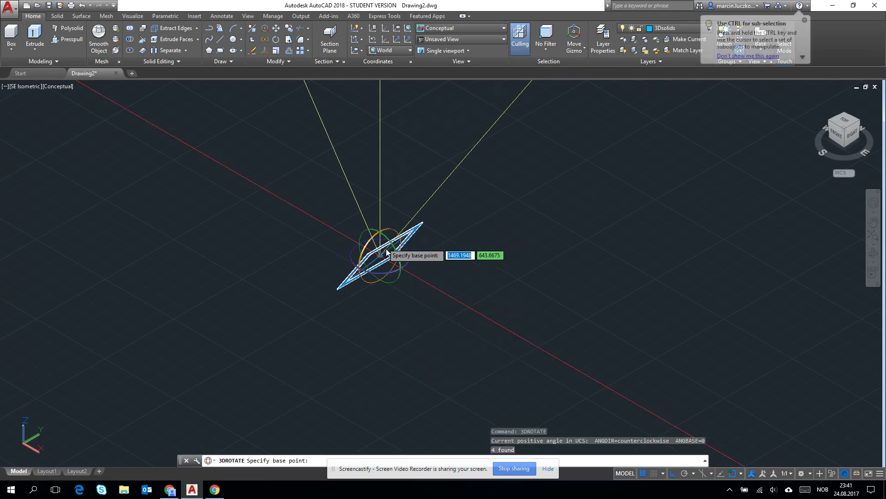
left_click(388, 251)
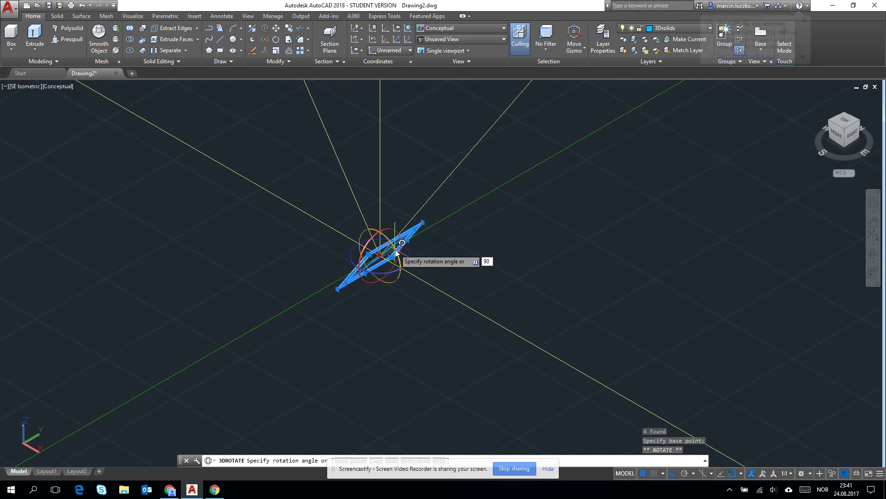
key("Return")
key("Return")
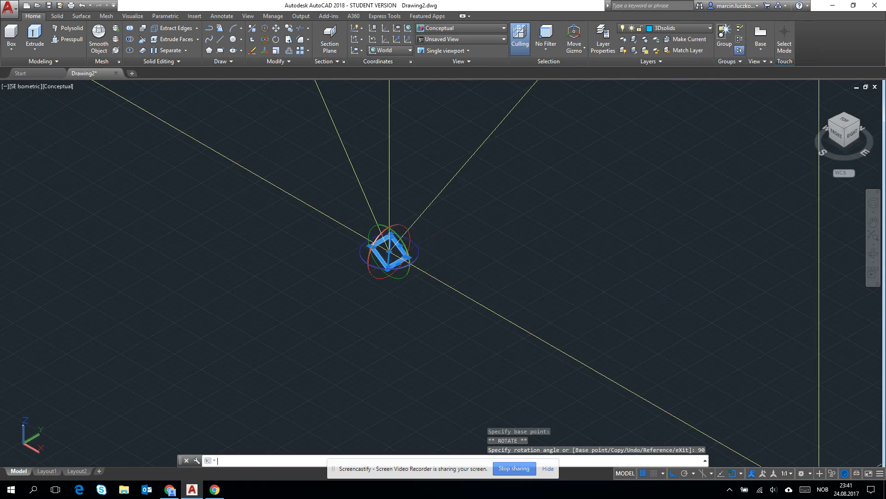
scroll(386, 258, "down", 4)
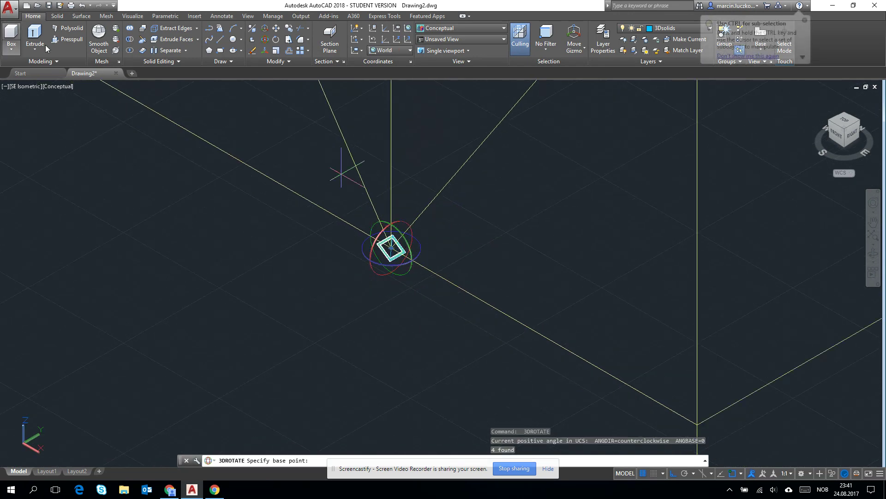
- Extrude the hollow square profile along the diagonal to the upper node
left_click(43, 45)
scroll(390, 247, "up", 2)
left_click(389, 250)
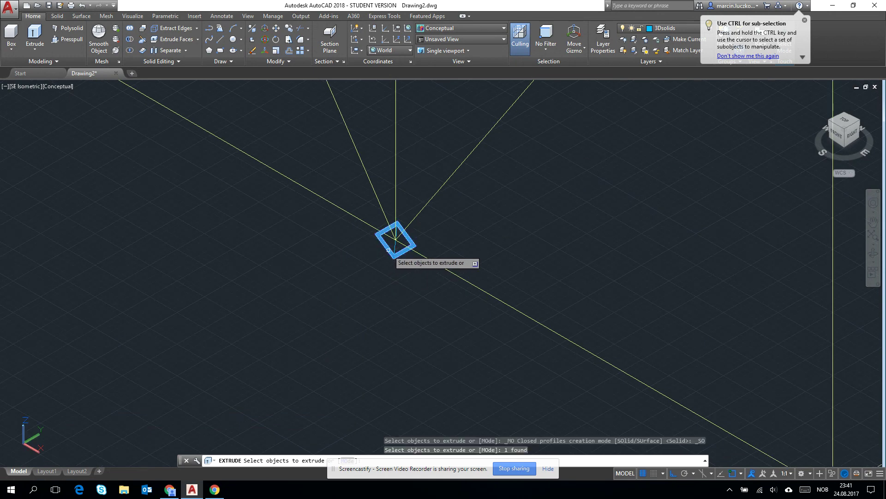
key("Return")
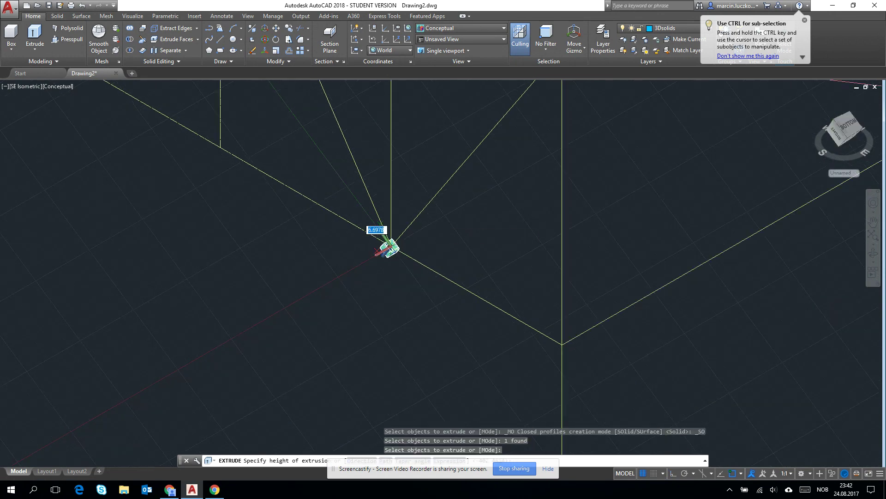
middle_click_drag(561, 116, 534, 239)
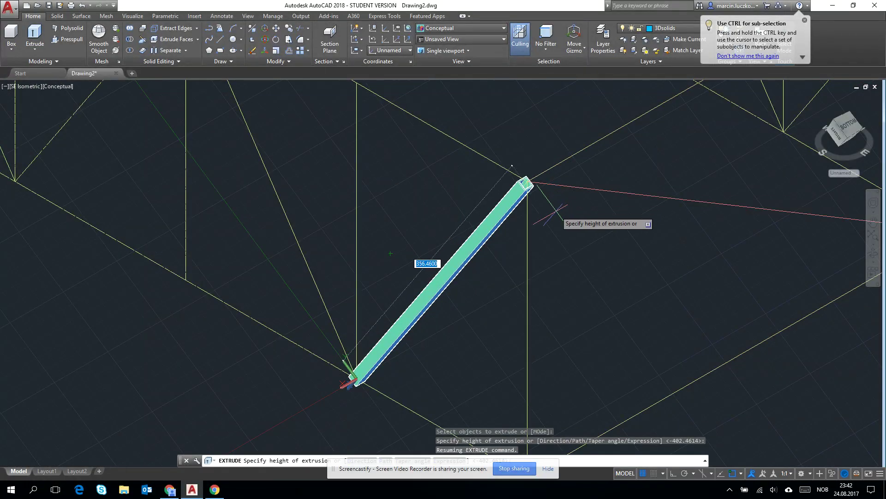
scroll(531, 178, "up", 3)
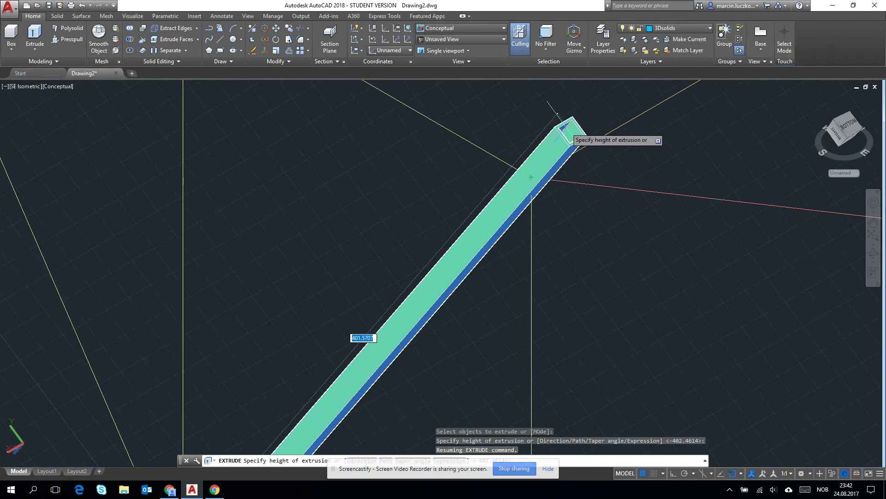
key("Escape")
- Pan and zoom around the truss to check the extruded tube bar, then select it
scroll(499, 173, "down", 3)
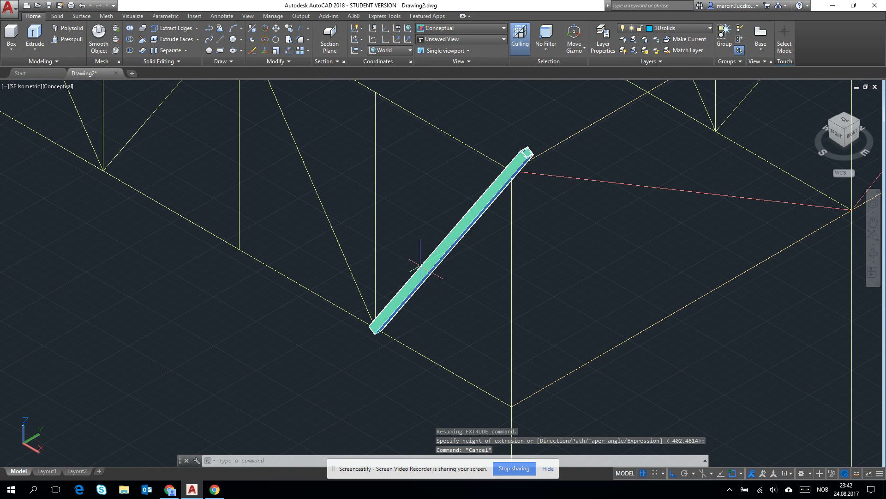
scroll(420, 265, "up", 2)
middle_click_drag(374, 271, 387, 311)
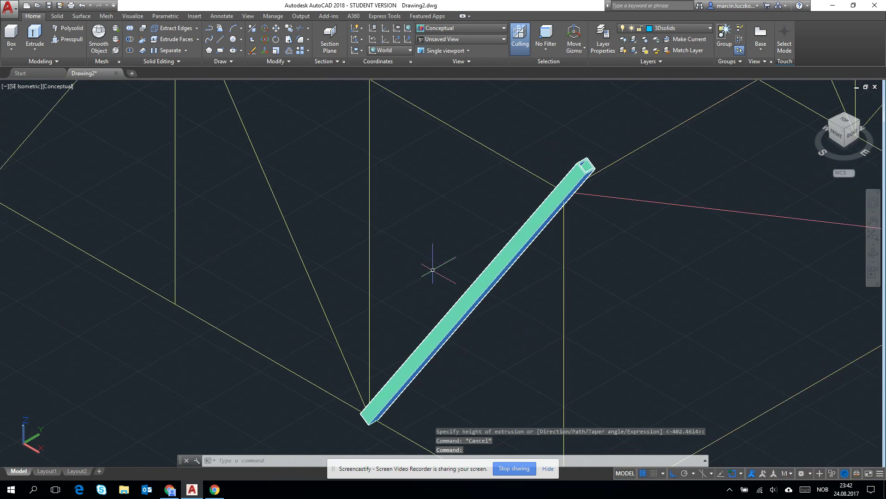
scroll(532, 182, "down", 2)
scroll(413, 353, "up", 4)
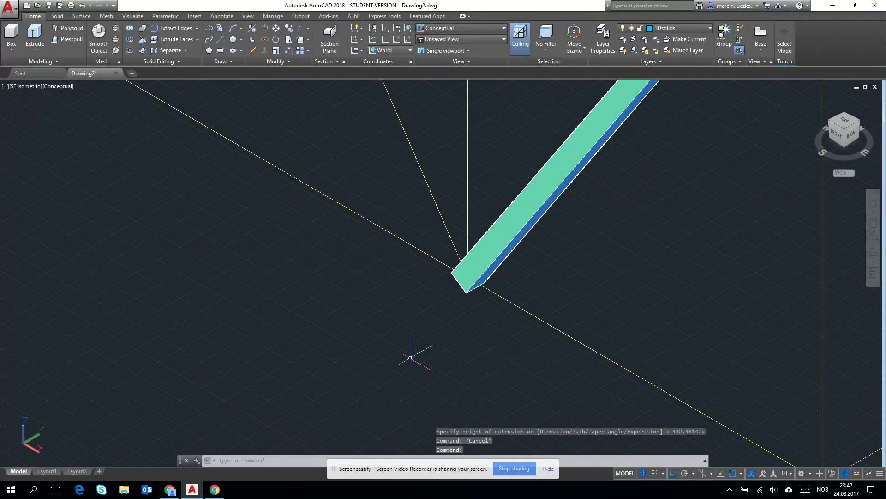
scroll(421, 255, "down", 4)
scroll(398, 252, "down", 3)
scroll(461, 340, "up", 2)
middle_click_drag(462, 340, 410, 335)
scroll(396, 253, "up", 4)
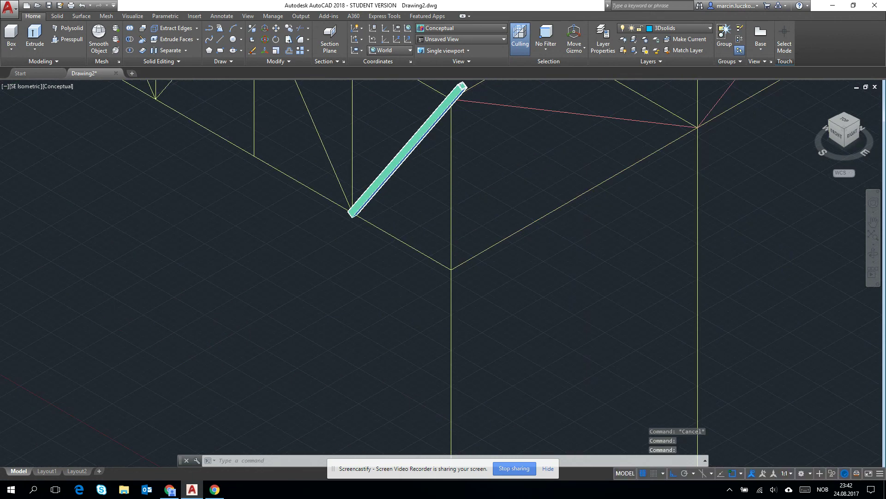
left_click(335, 210)
key("Escape")
scroll(459, 313, "down", 5)
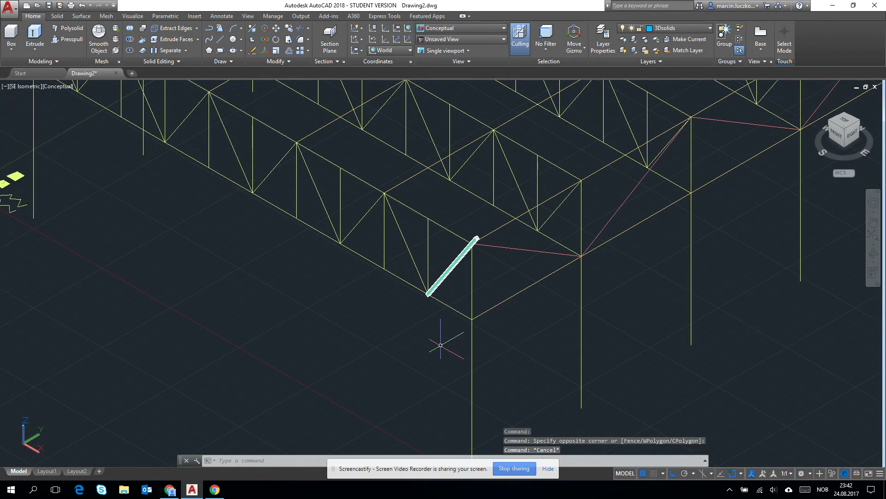
scroll(454, 328, "up", 5)
middle_click_drag(453, 328, 367, 129)
scroll(382, 188, "down", 5)
middle_click_drag(410, 332, 421, 356)
scroll(421, 355, "down", 3)
scroll(416, 267, "up", 3)
middle_click_drag(415, 267, 356, 149)
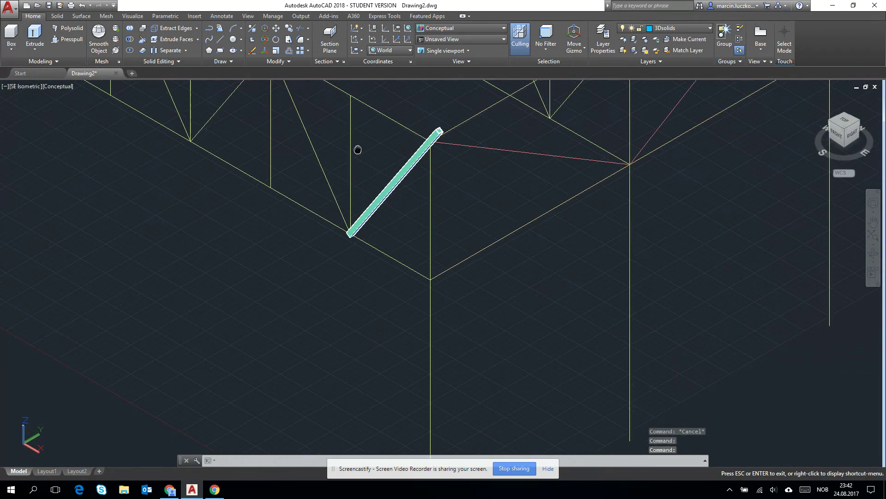
middle_click_drag(367, 235, 376, 323)
scroll(387, 125, "up", 3)
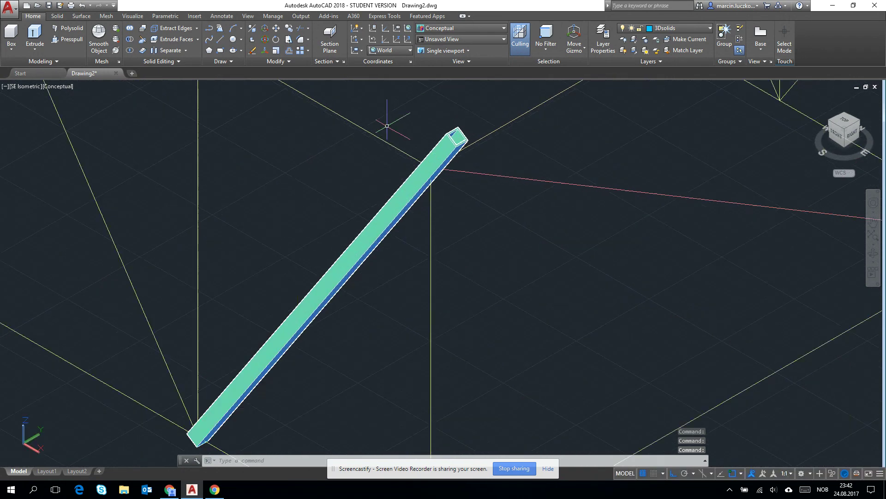
left_click(457, 139)
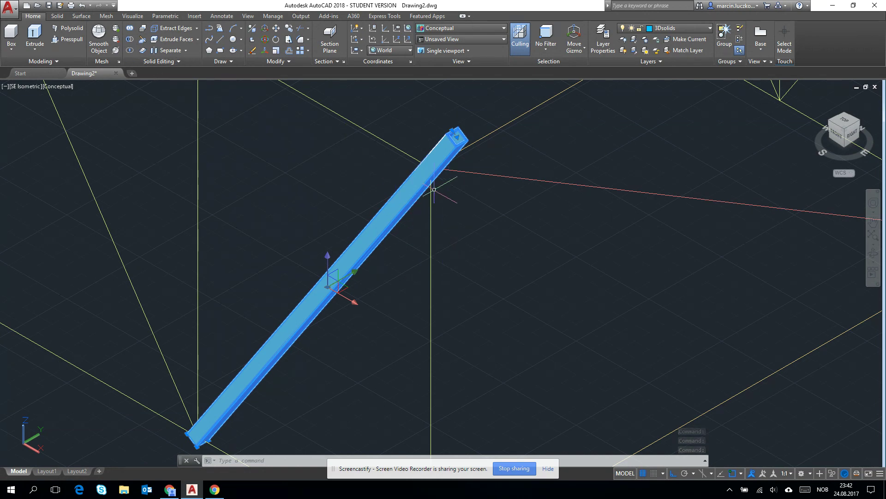
- Slice the tube bar with a horizontal XY plane through the upper node point, keeping both sides
left_click(142, 43)
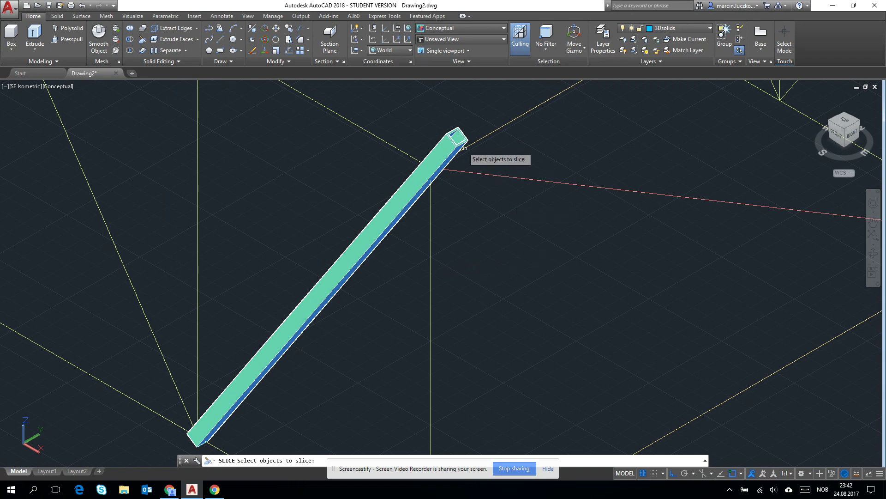
left_click(452, 137)
key("Return")
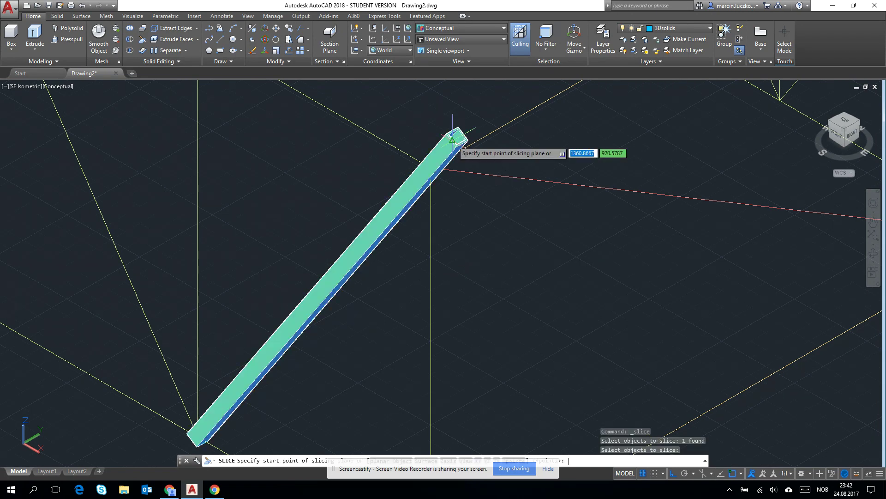
left_click(479, 461)
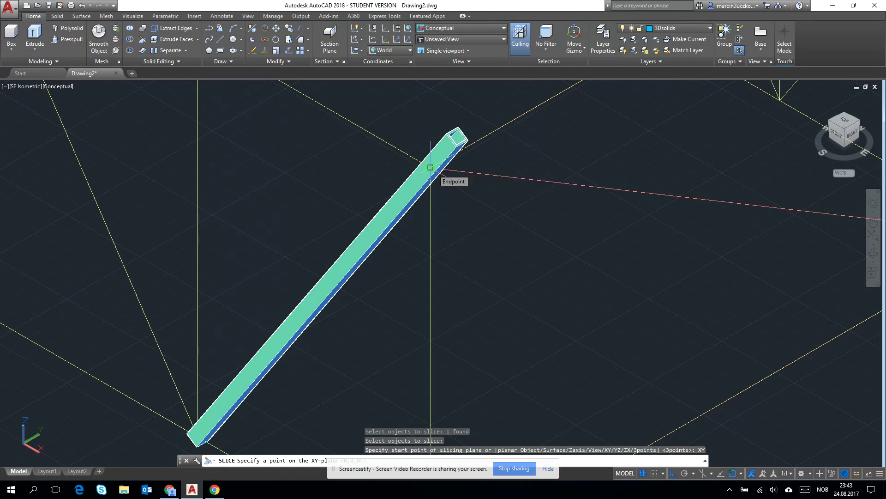
left_click(431, 167)
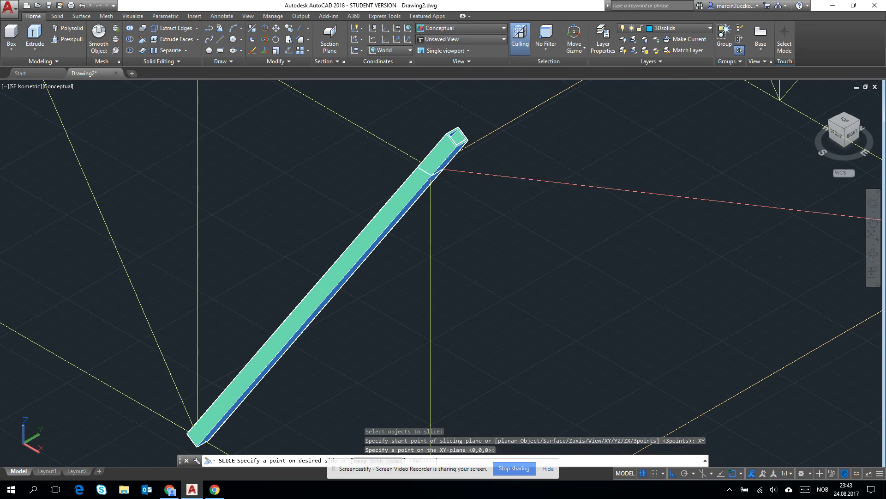
key("Return")
- Erase the small cut-off end piece above the node
left_click(435, 146)
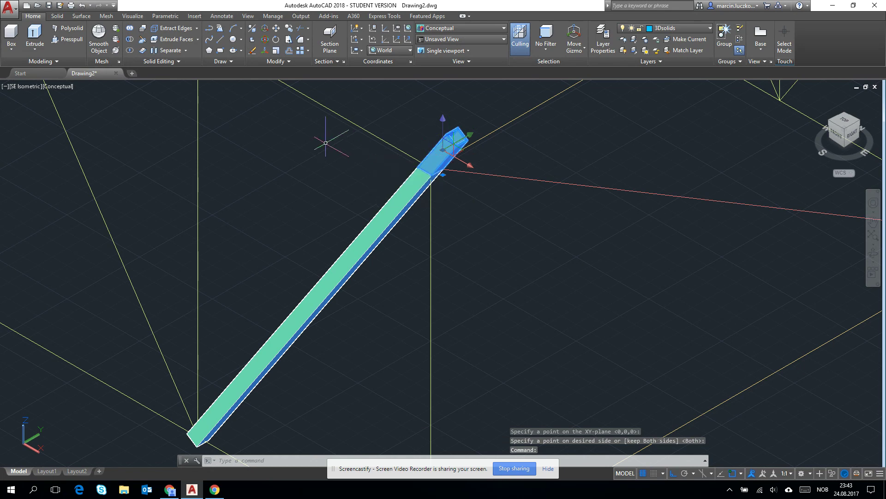
key("Delete")
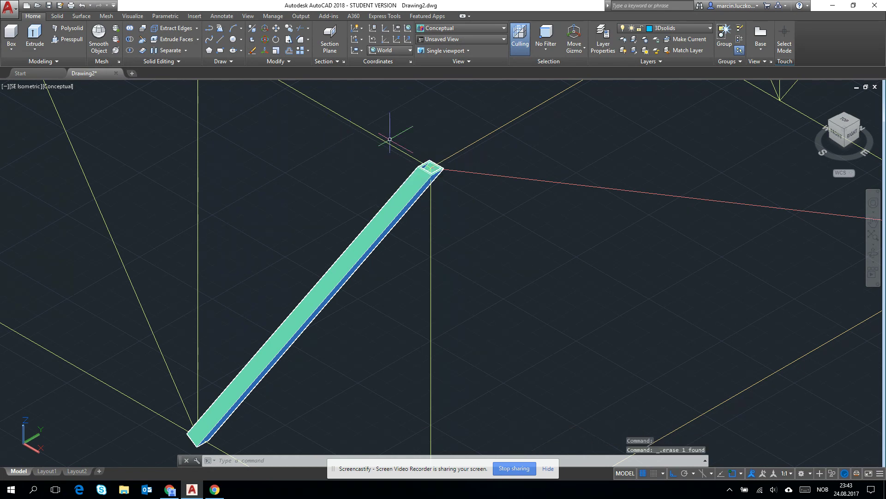
scroll(433, 172, "up", 5)
scroll(432, 172, "up", 2)
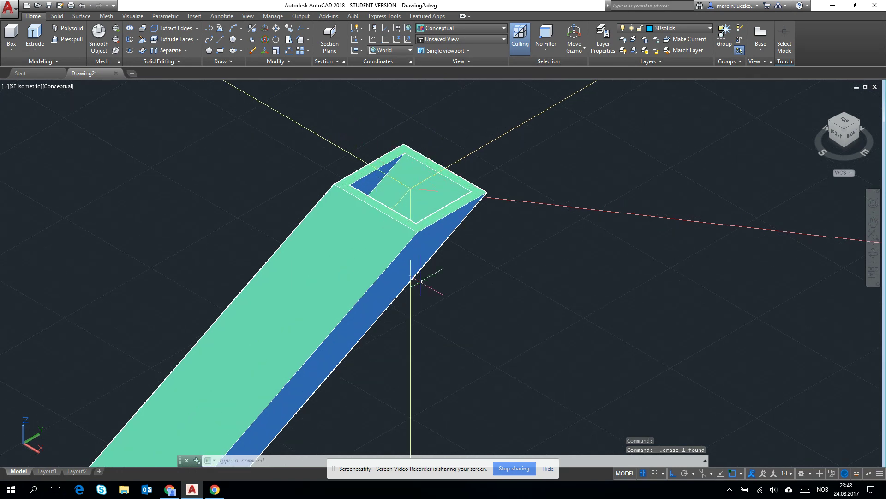
scroll(429, 189, "down", 2)
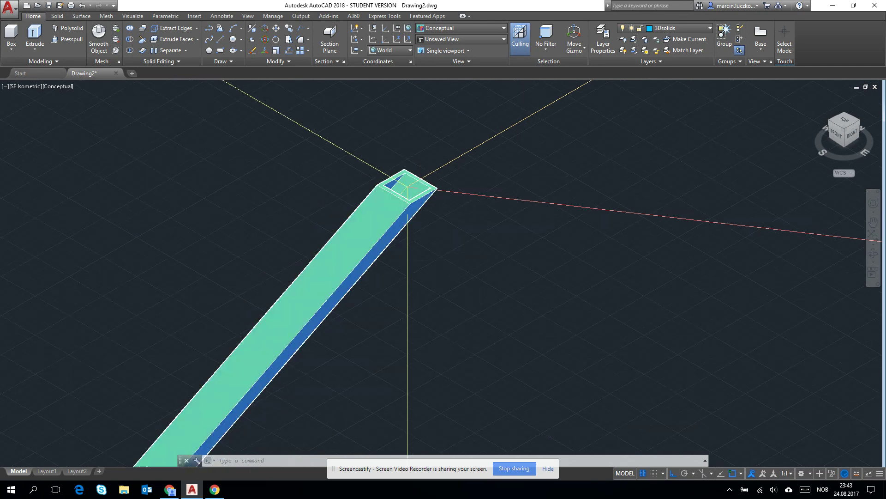
scroll(410, 187, "down", 2)
scroll(410, 188, "up", 2)
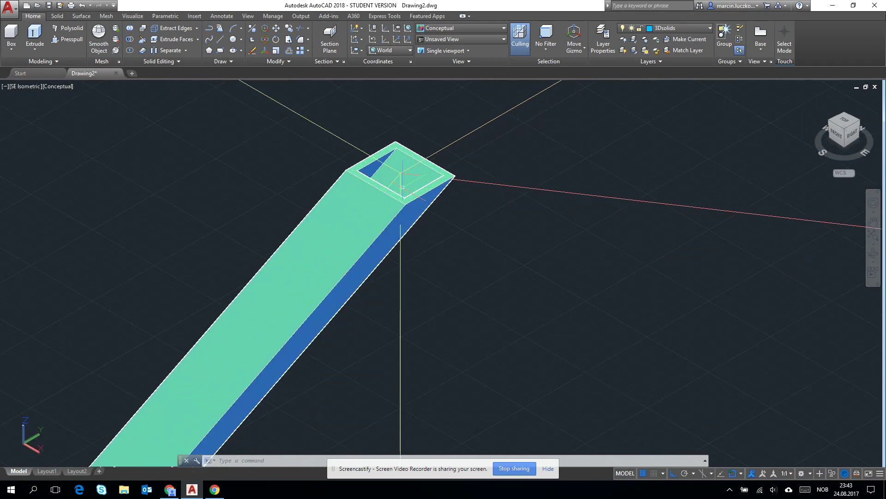
left_click(145, 45)
- Slice the tube bar with a vertical YZ plane through the top-face node point, keeping both sides
left_click(317, 270)
key("Return")
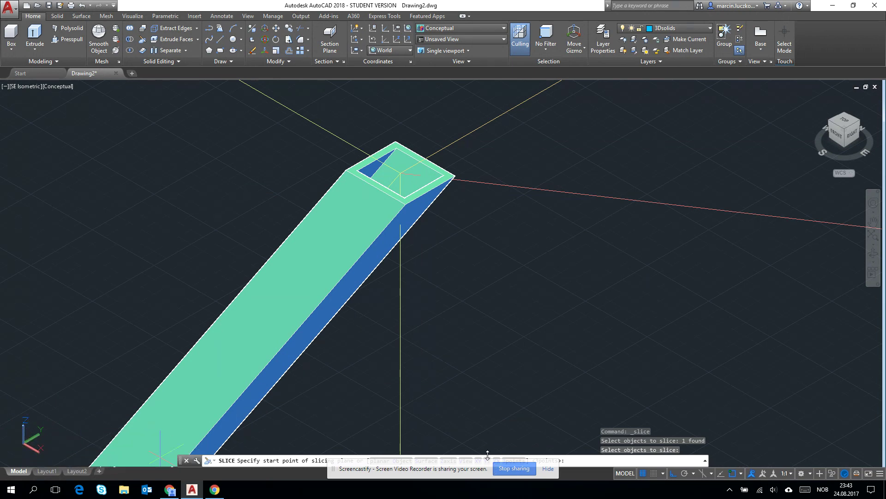
left_click(489, 459)
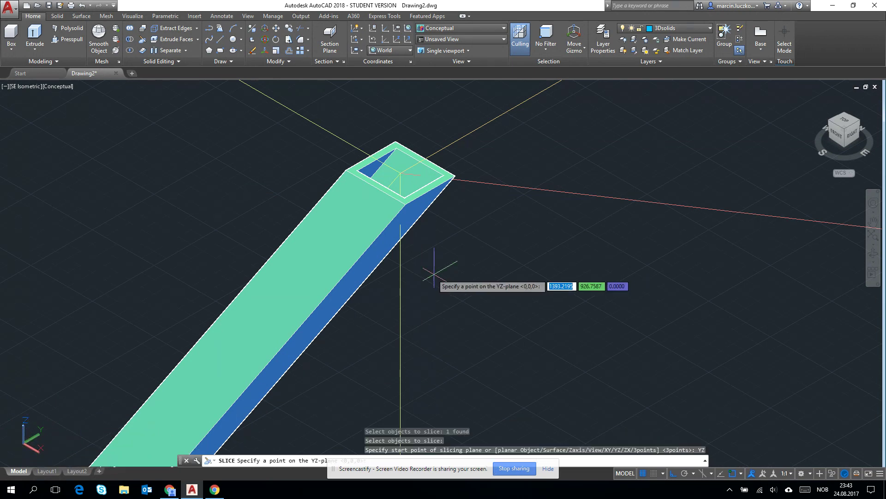
left_click(401, 173)
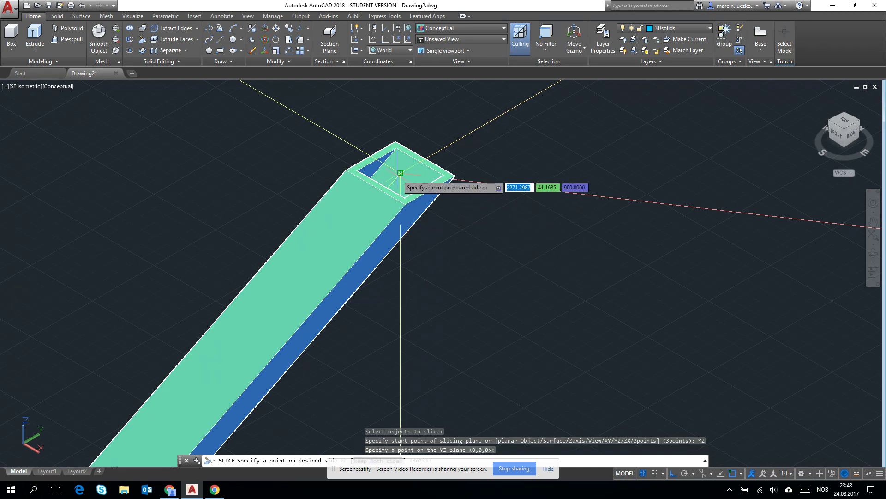
key("Return")
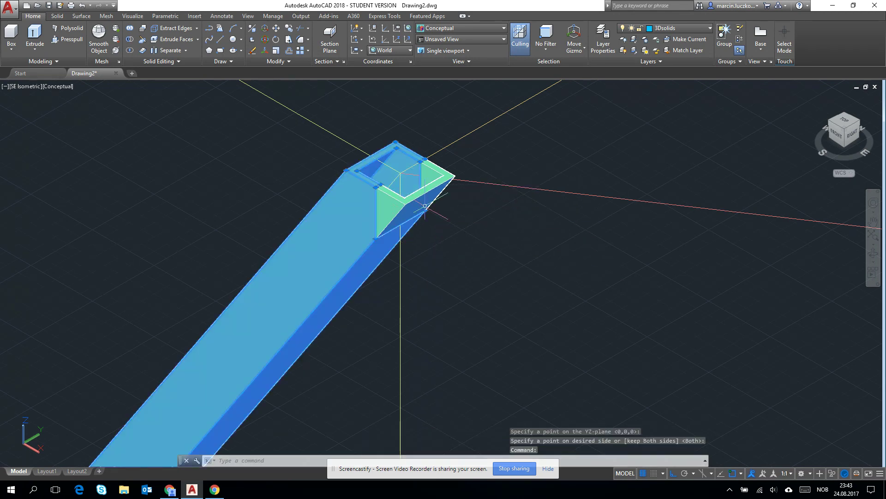
- Erase the small cut-off wedge at the tube's top
key("Escape")
left_click(434, 187)
key("Delete")
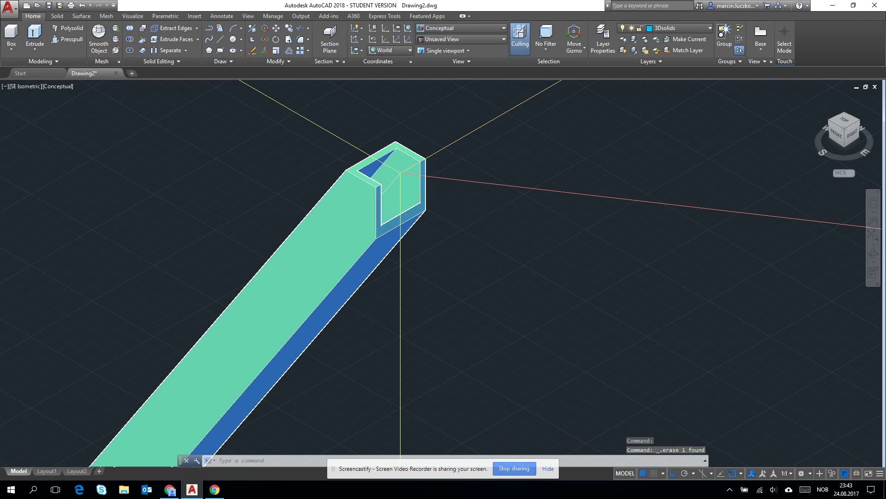
scroll(416, 208, "down", 2)
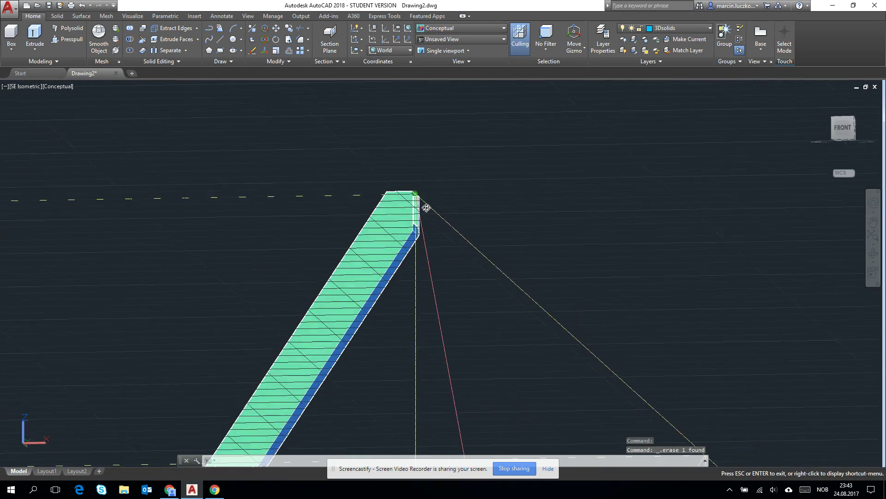